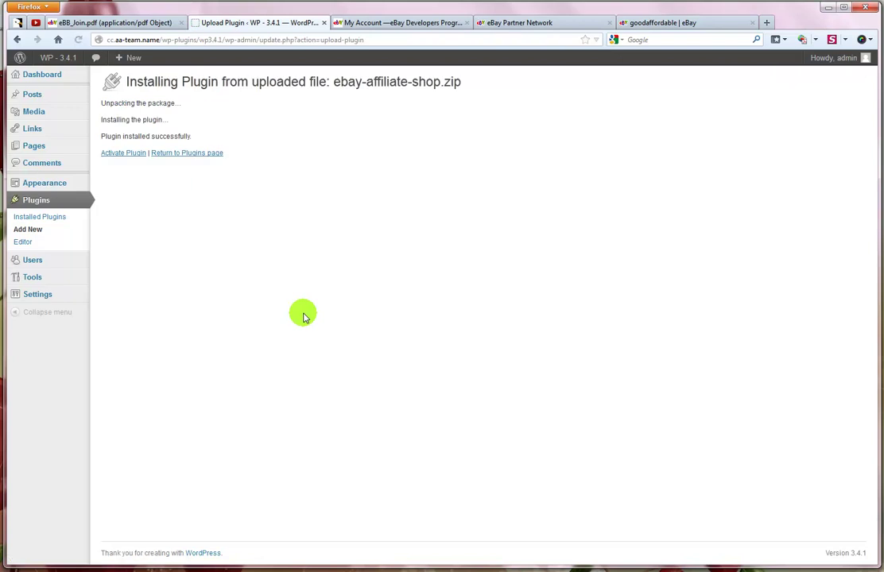
Activate the uploaded ebay-affiliate-shop plugin and validate it with the AA-Team master key
left_click(110, 154)
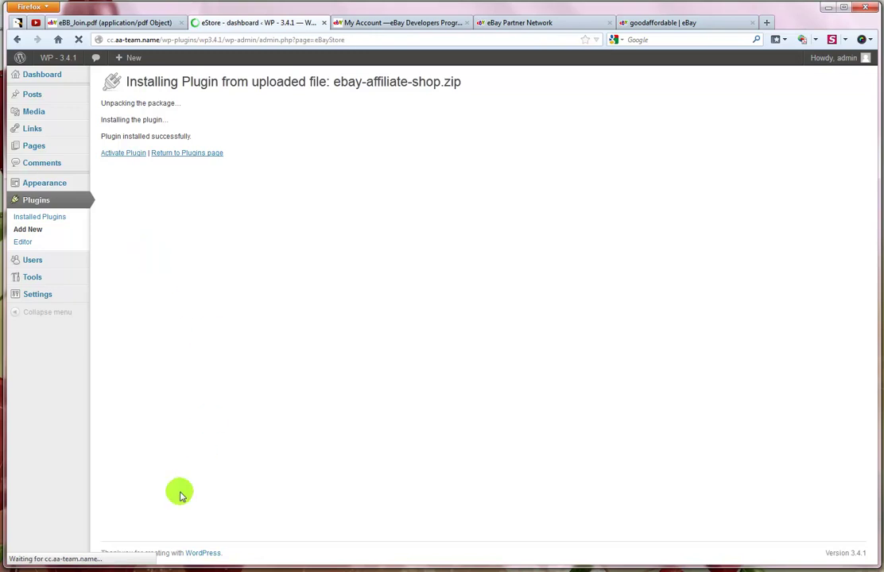
left_click(385, 214)
key("ctrl+v")
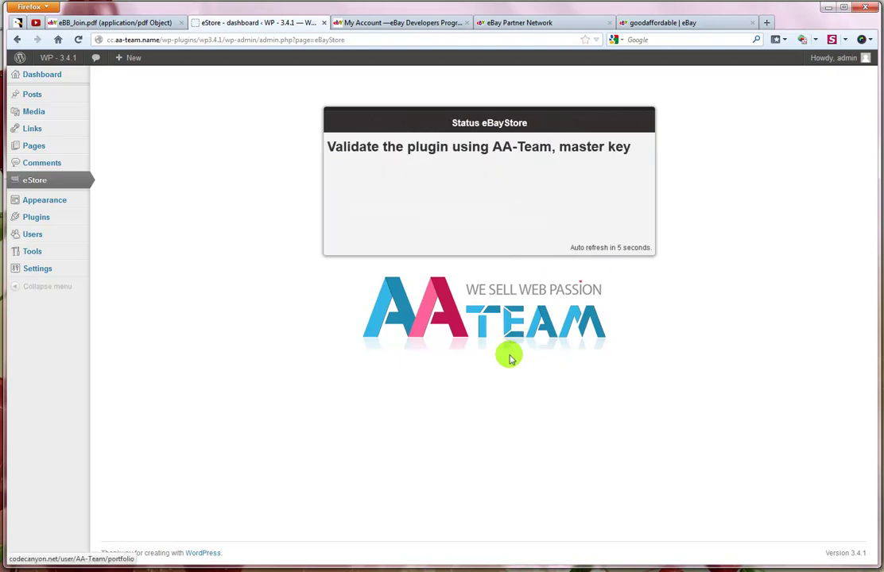
left_click(464, 341)
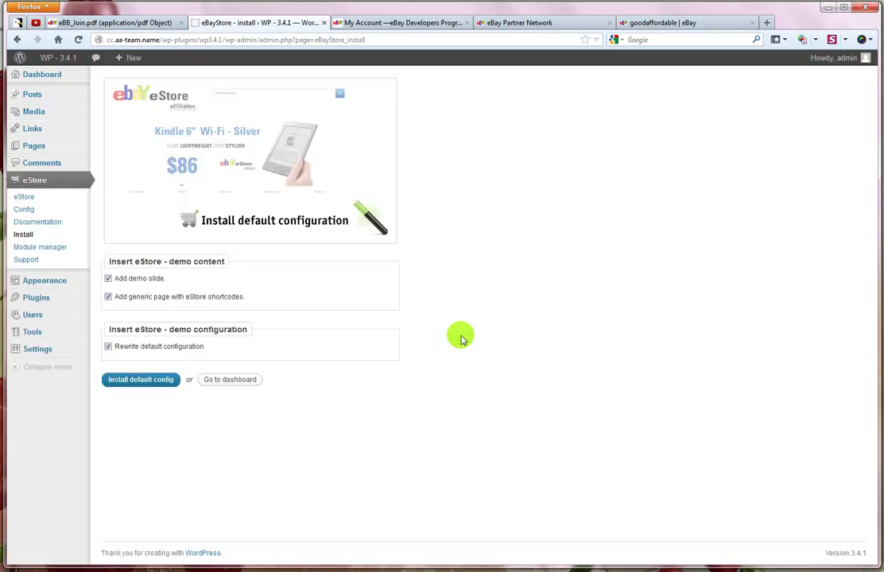
Install the default eStore configuration with its demo content and check the store frontend in a separate tab
left_click(165, 381)
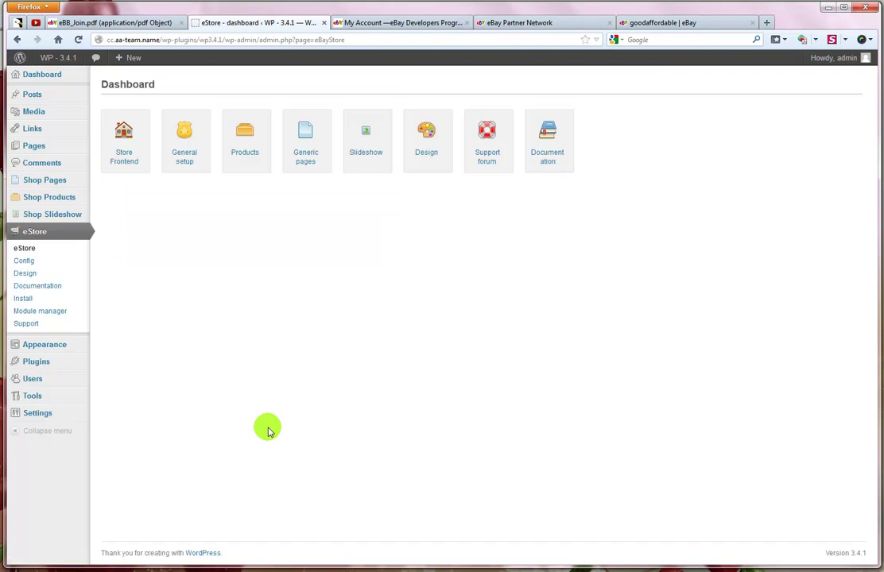
middle_click(123, 152)
left_click(347, 22)
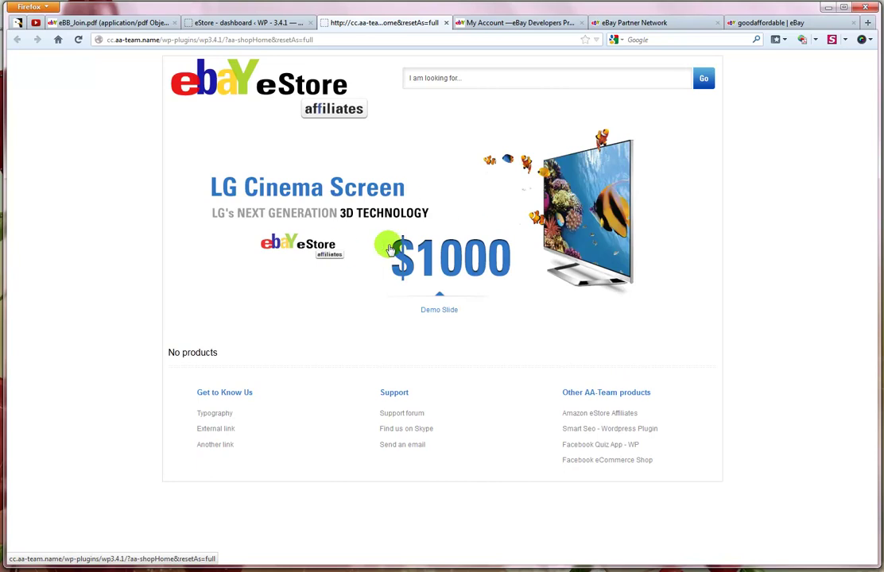
left_click(221, 25)
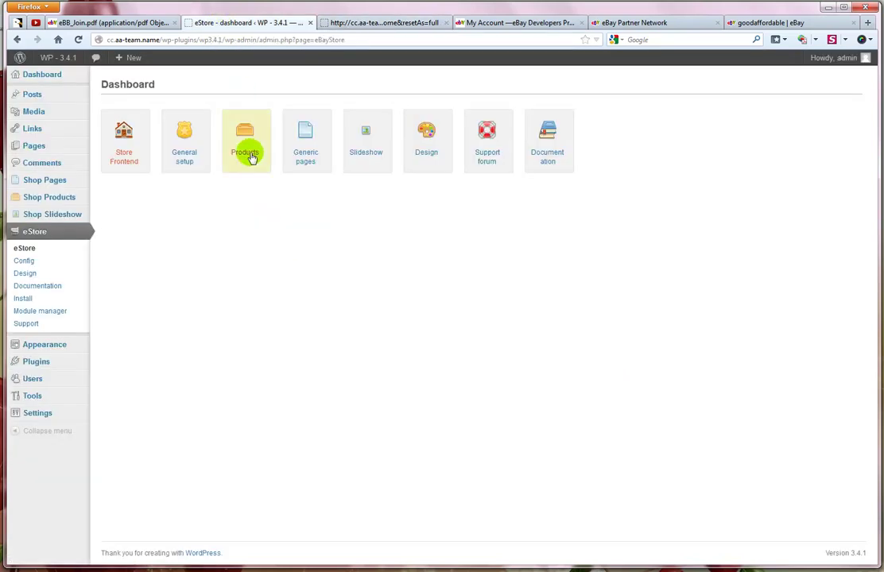
Set the store's eBay location to eBay United States in the eStore eBay settings
left_click(52, 259)
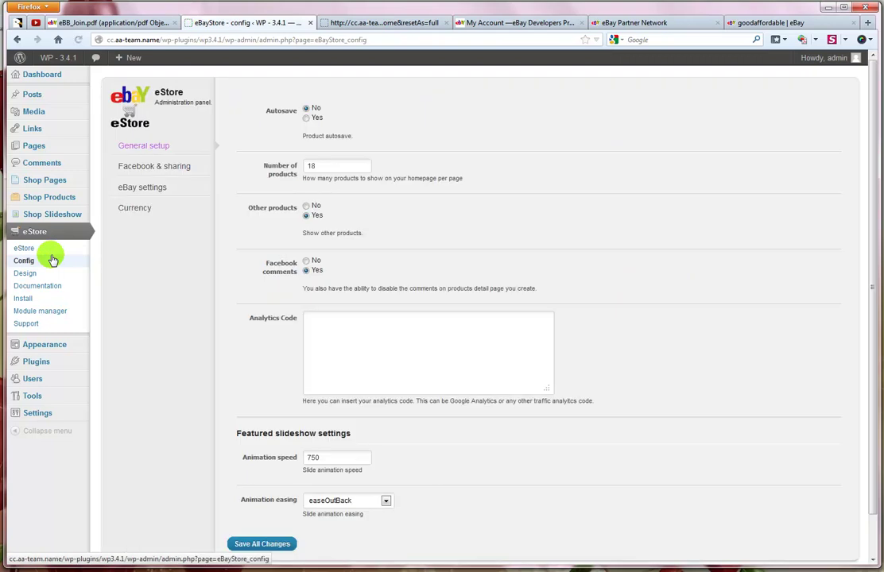
left_click(159, 189)
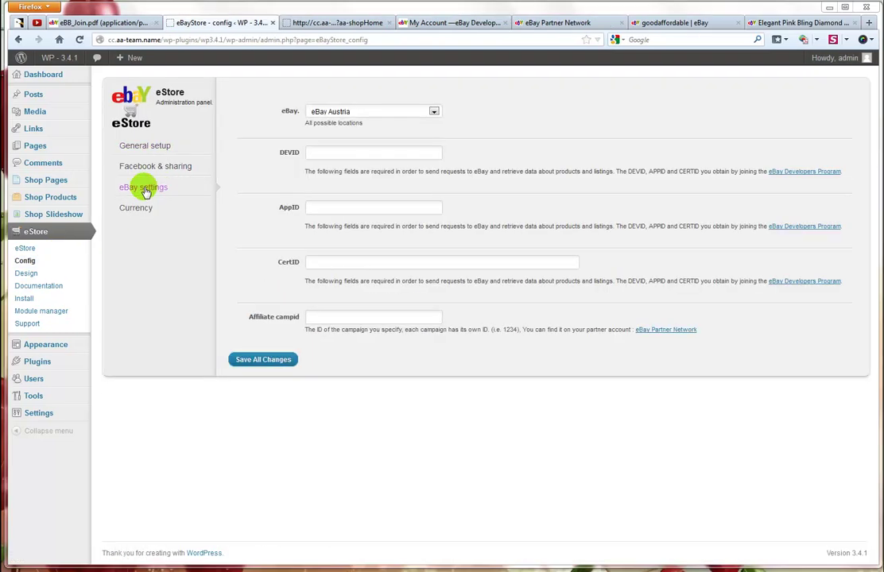
left_click(390, 110)
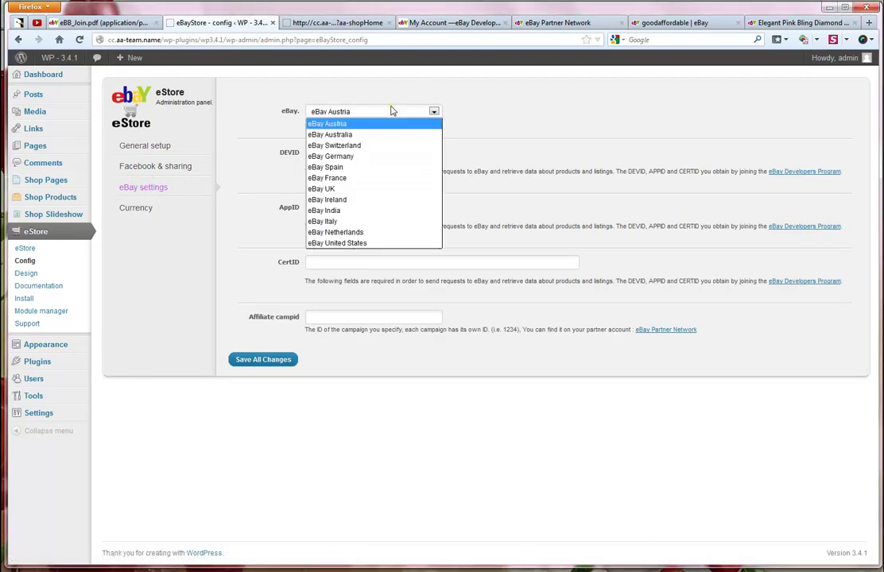
left_click(341, 245)
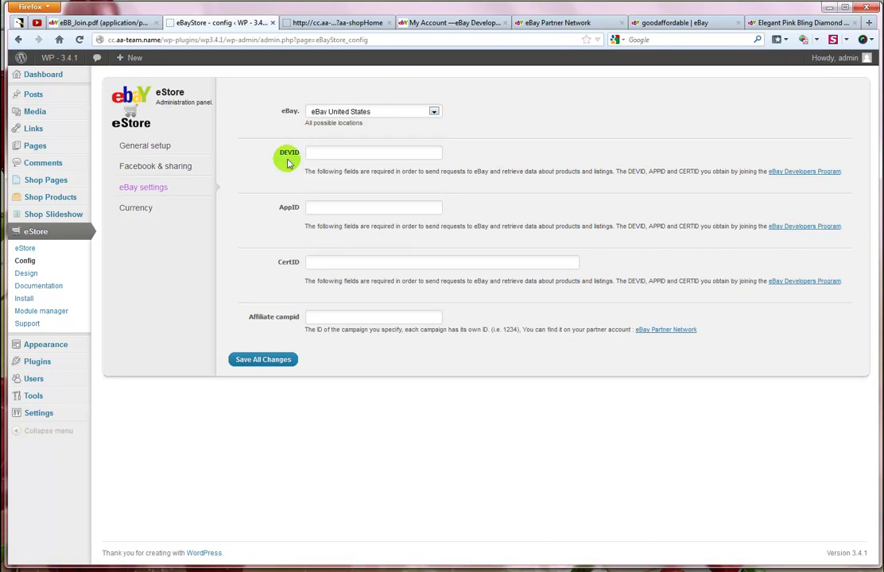
Copy the production DEVID from the eBay developer account into the DEVID field of the eStore eBay settings
left_click(427, 24)
scroll(262, 357, "down", 3)
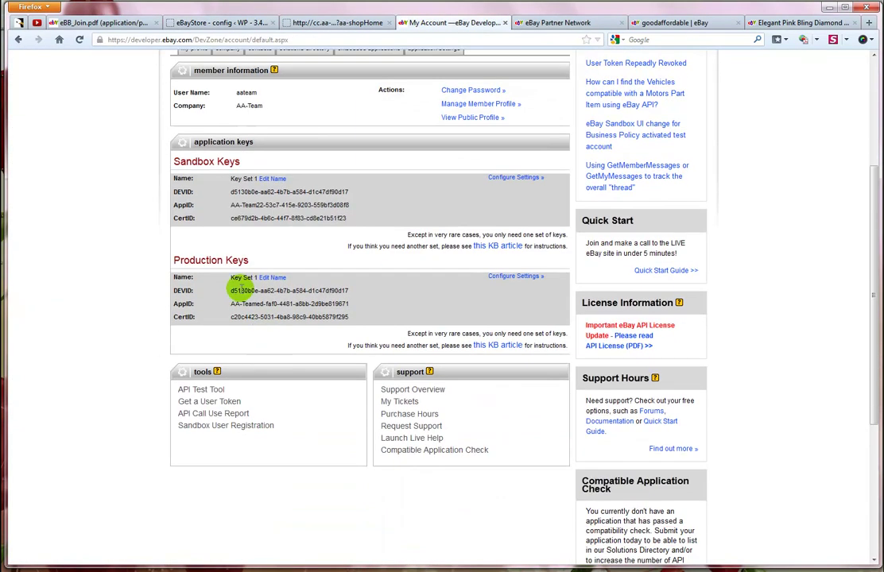
left_click_drag(230, 294, 354, 291)
key("ctrl+c")
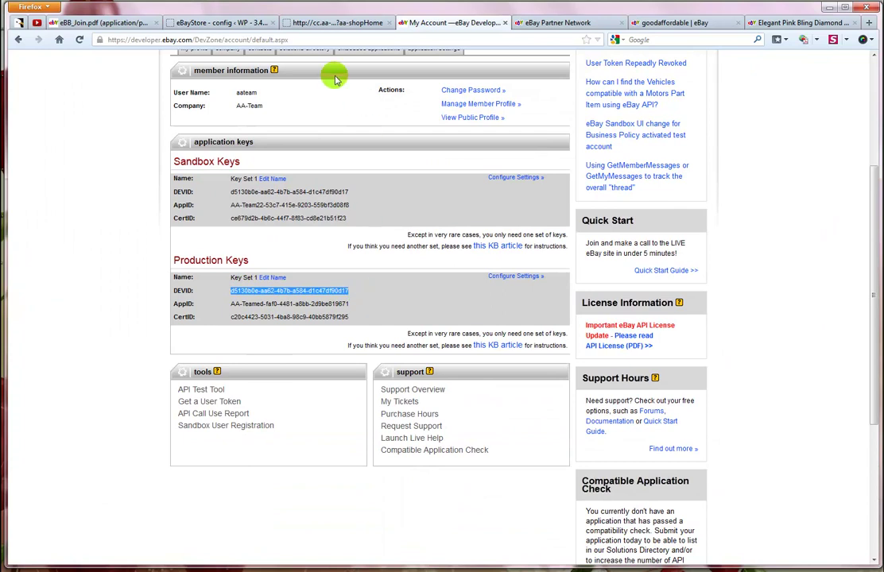
left_click(258, 22)
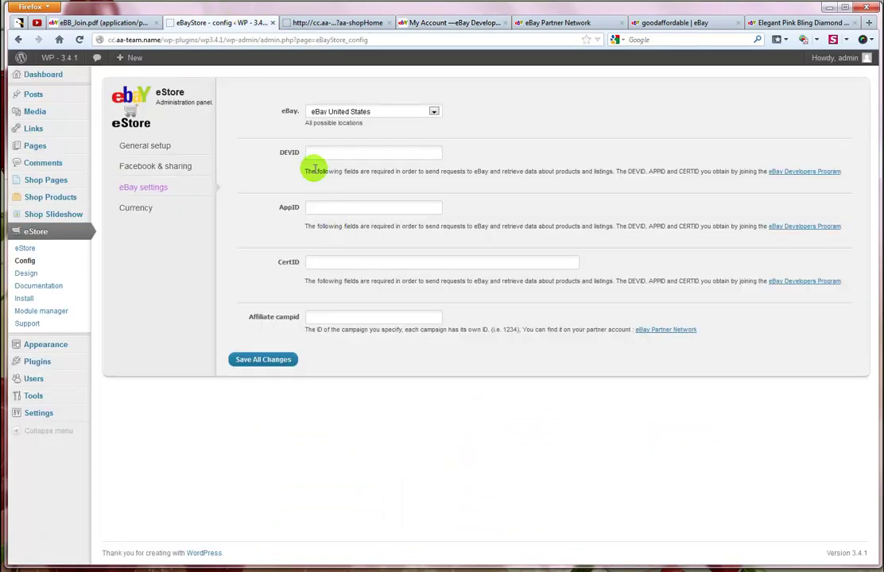
left_click(313, 154)
key("ctrl+v")
Copy the production AppID from the eBay developer account into the AppID field of the eStore eBay settings
left_click(450, 22)
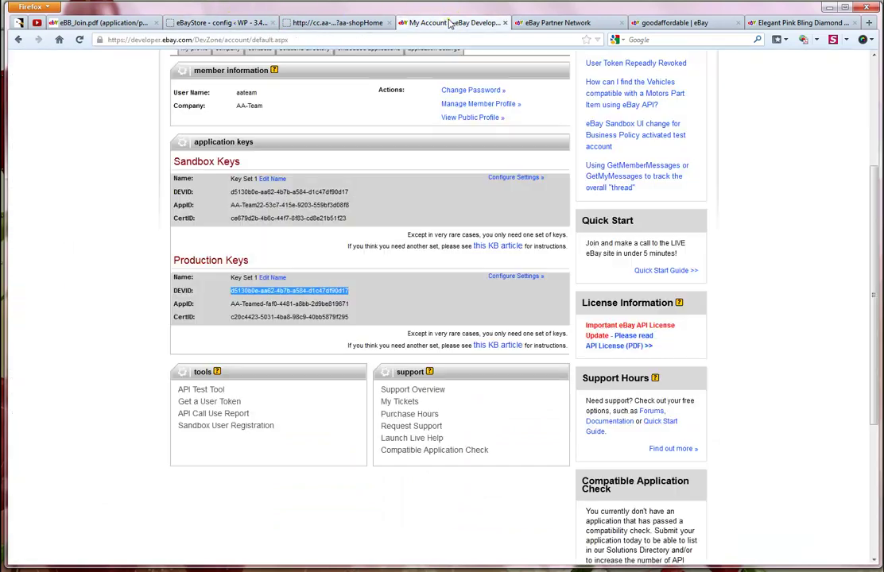
left_click_drag(349, 304, 231, 303)
key("ctrl+c")
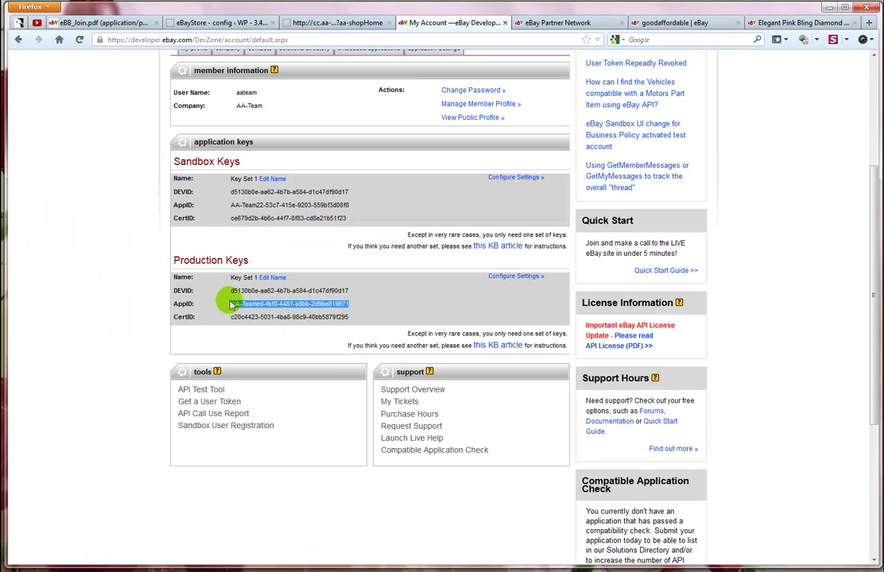
left_click(218, 22)
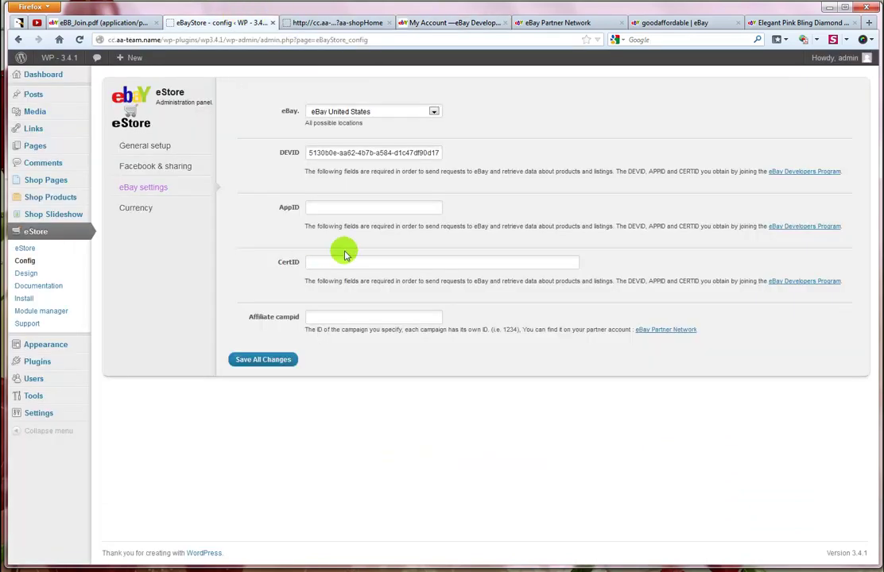
key("ctrl+v")
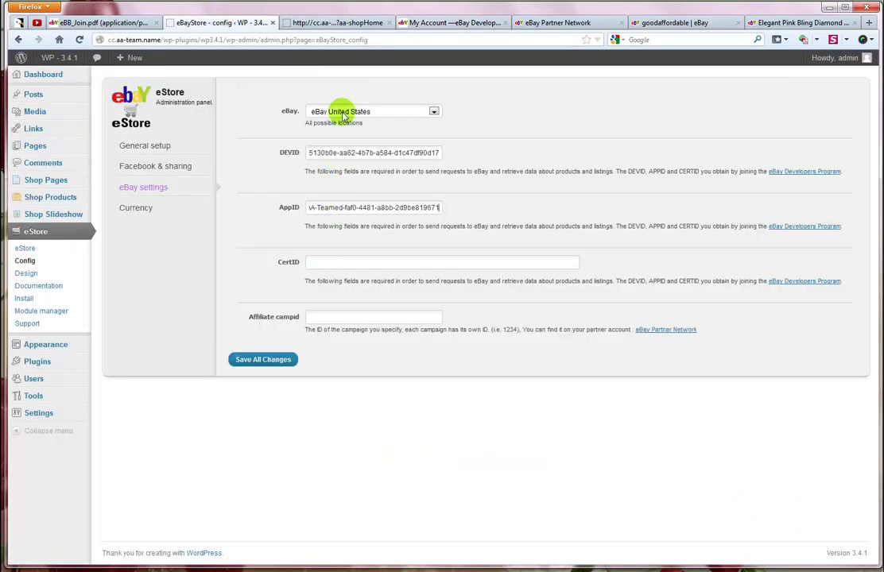
Copy the production CertID from the eBay developer account into the CertID field of the eStore eBay settings
left_click(414, 22)
left_click_drag(350, 316, 231, 316)
key("ctrl+c")
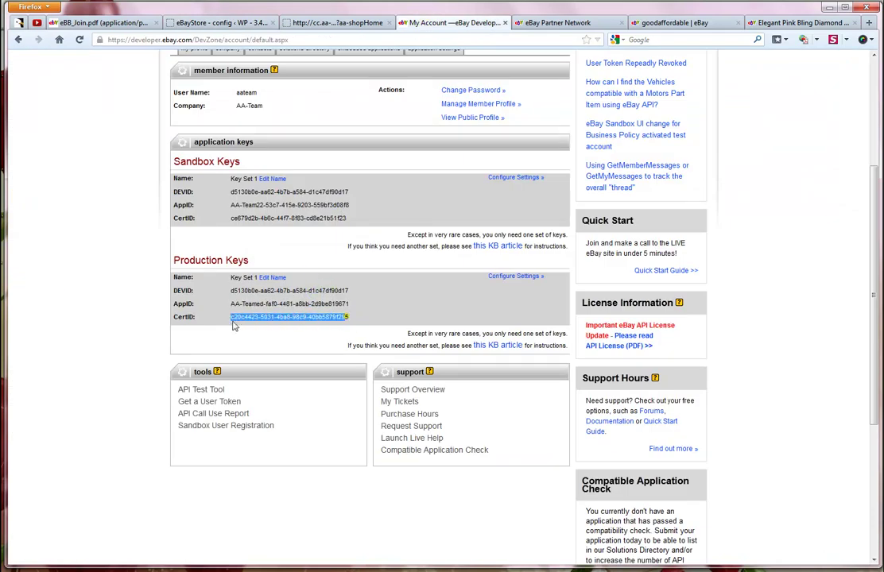
left_click_drag(352, 316, 272, 316)
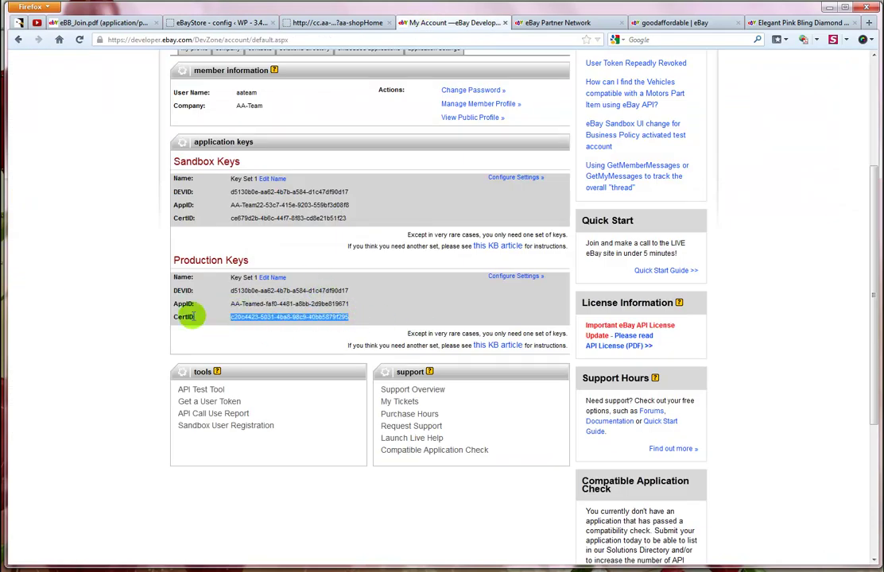
left_click(208, 22)
left_click(325, 269)
key("ctrl+v")
Check the pasted eBay keys, set the Affiliate campid to 1234, and save all changes
left_click(457, 266)
left_click_drag(335, 209, 253, 207)
left_click(296, 210)
left_click(320, 164)
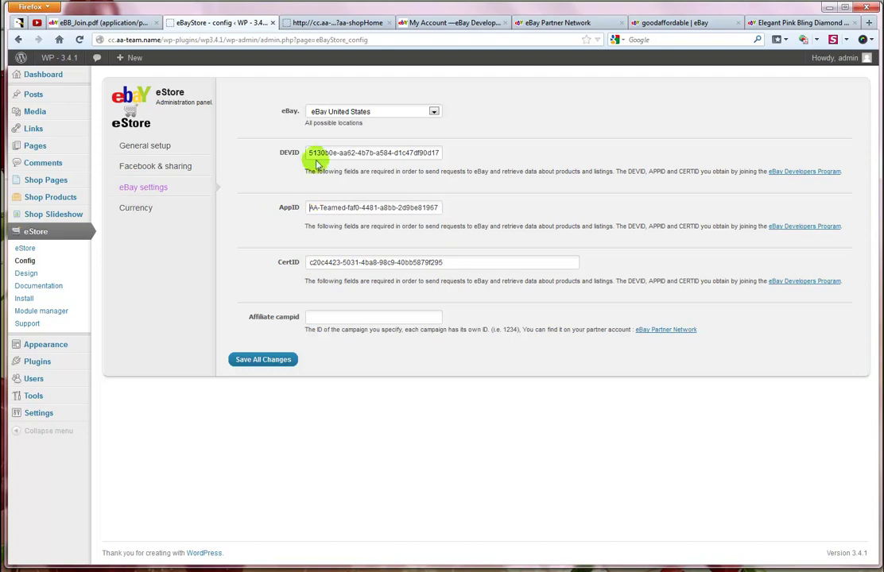
left_click_drag(298, 155, 324, 155)
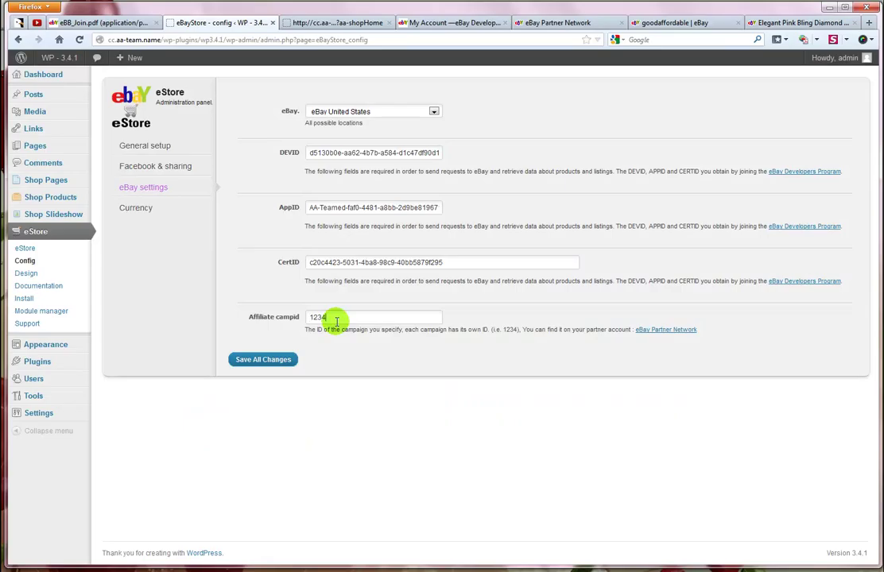
left_click(269, 360)
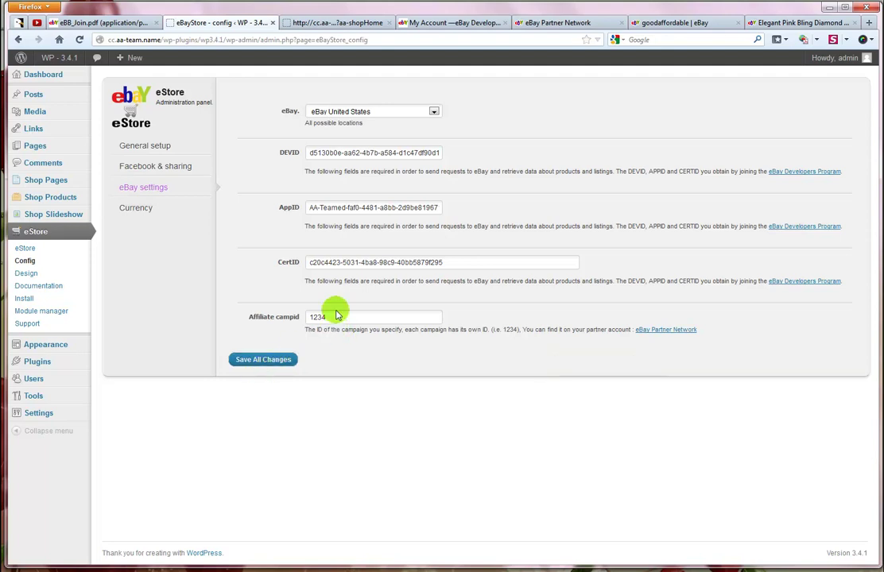
Publish a new shop product loaded from an eBay search for "iphone cases", using the Luxury Bling Glitter Rhinestone Chrome Back Case Cover
mouse_move(70, 197)
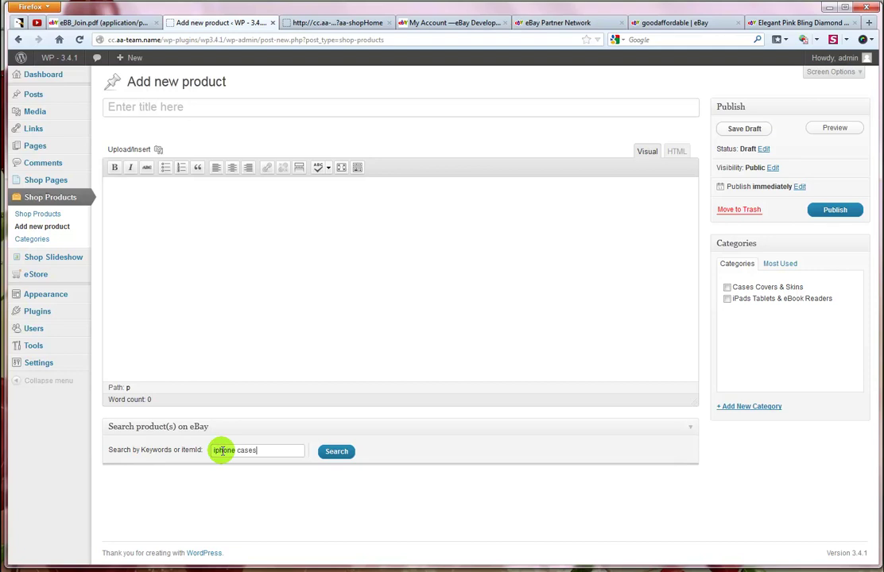
key("Return")
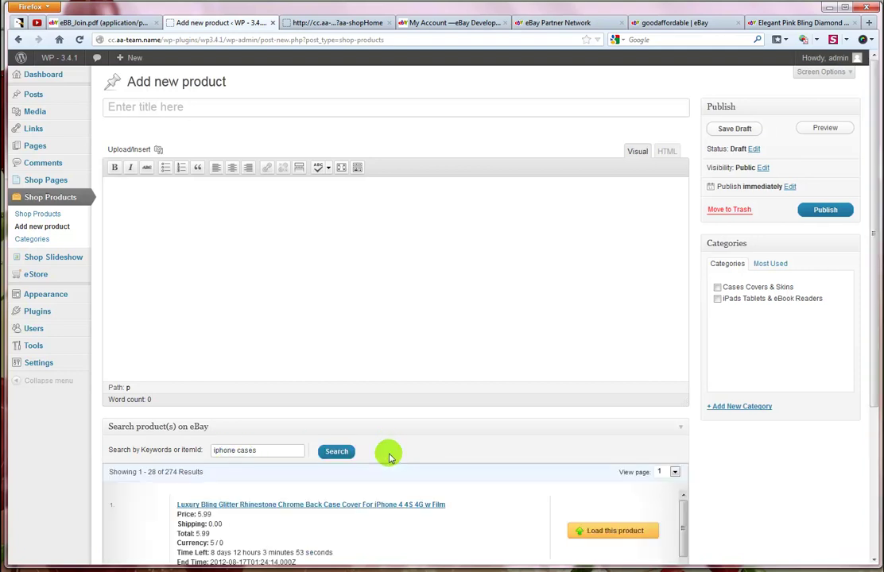
scroll(480, 521, "down", 1)
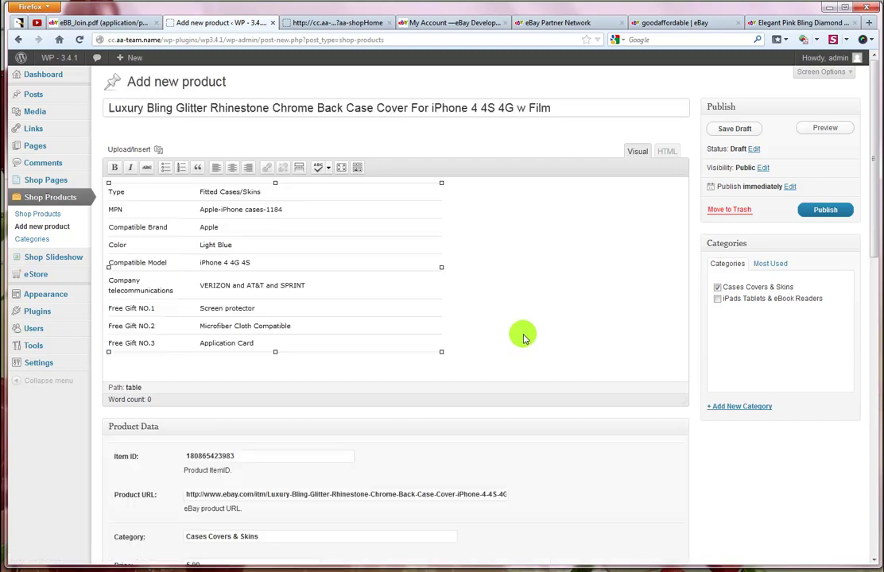
left_click(823, 209)
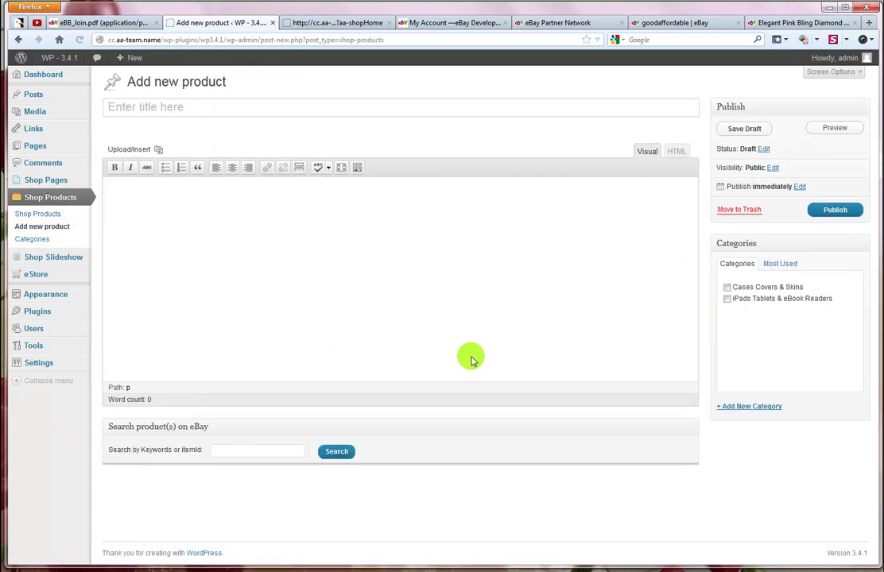
Publish another shop product loaded from an eBay search for "ipad cases", using Lot 1134 Philips Soft Sleeve iPad Cases DLN1713
left_click(291, 450)
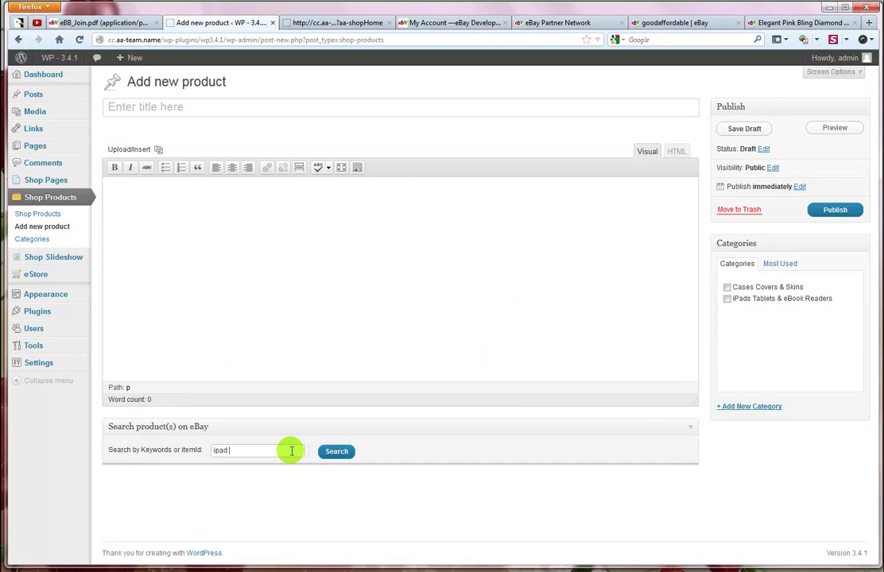
key("Return")
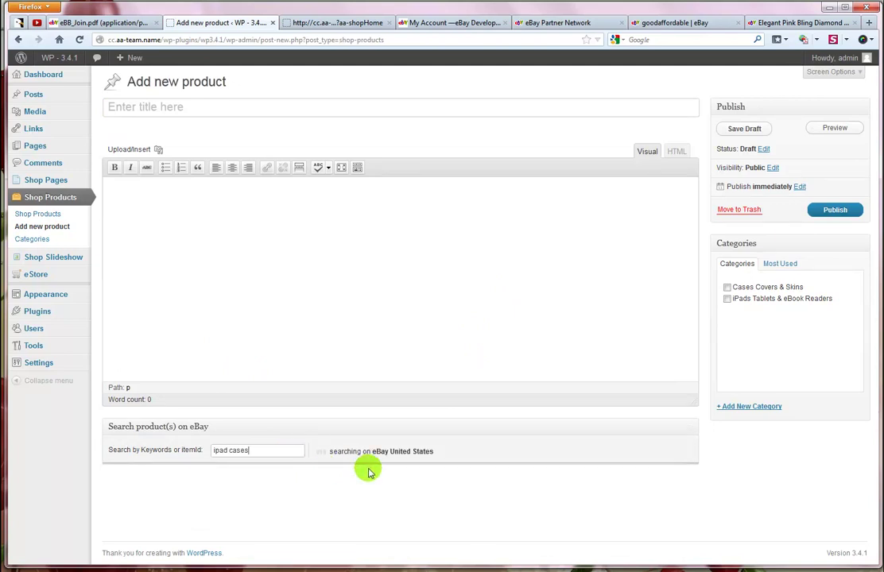
scroll(570, 461, "down", 5)
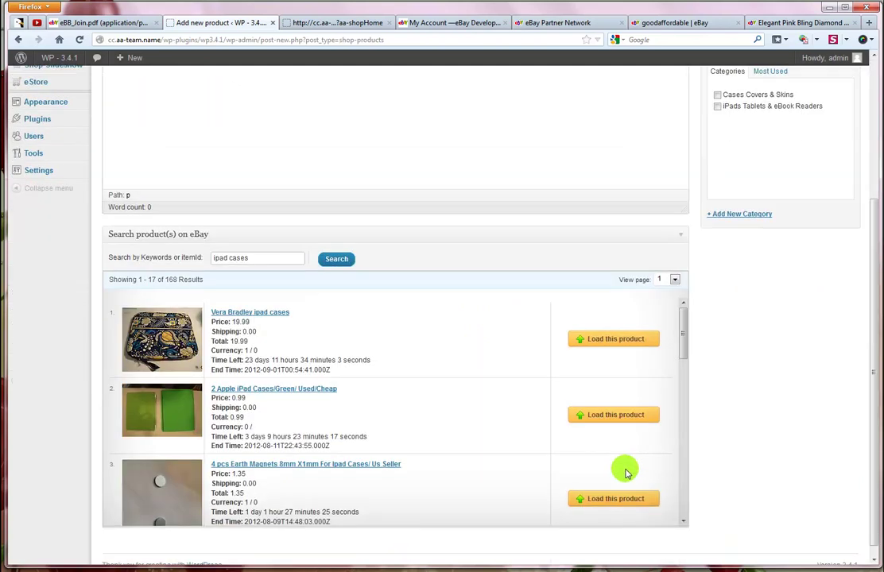
scroll(419, 400, "down", 5)
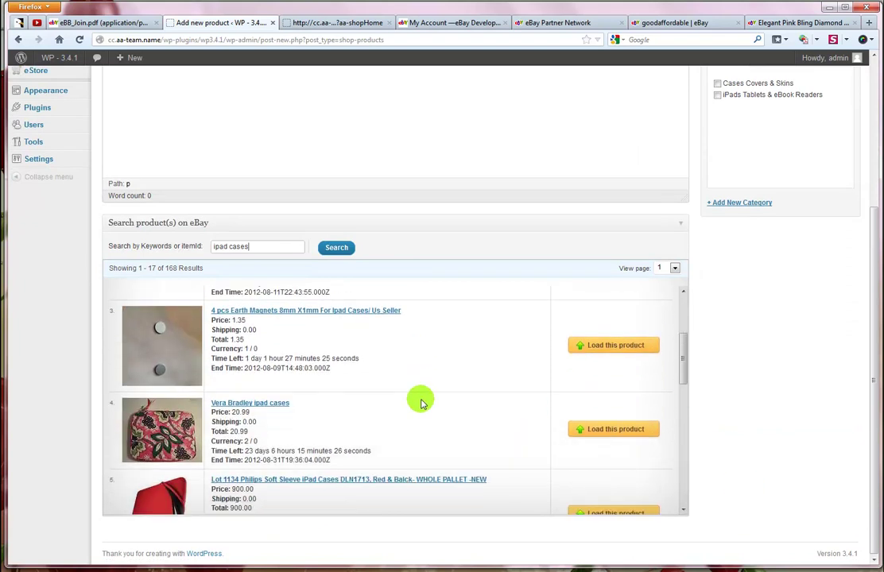
scroll(421, 404, "down", 2)
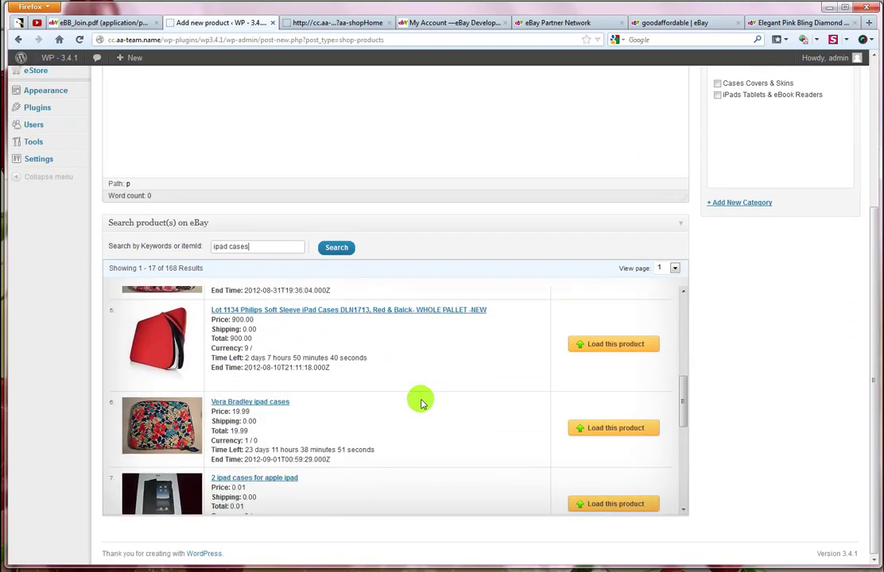
left_click(598, 346)
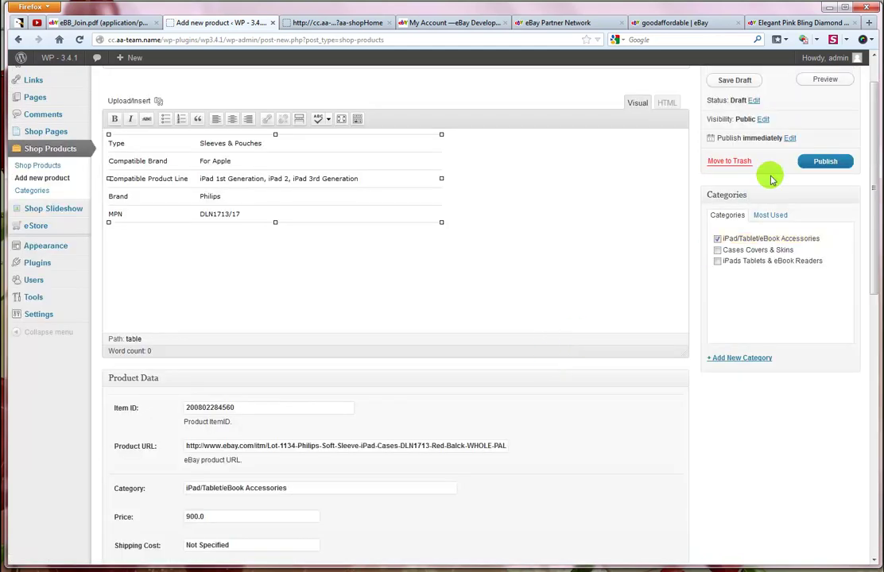
left_click(826, 163)
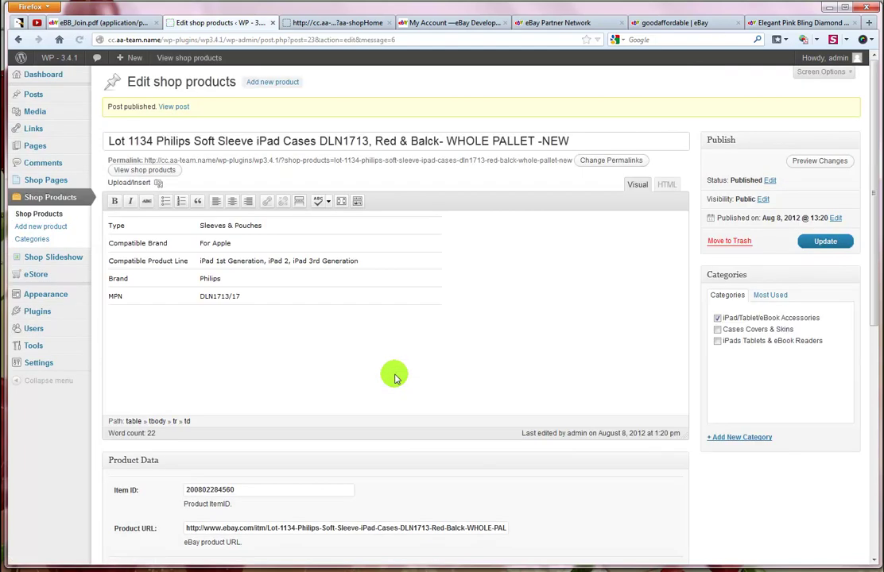
Publish a new shop product loaded from an eBay search for "ipad", using the Apple iPad 3rd Generation 64GB, Wi-Fi + 4G (AT&T), Black
left_click(263, 87)
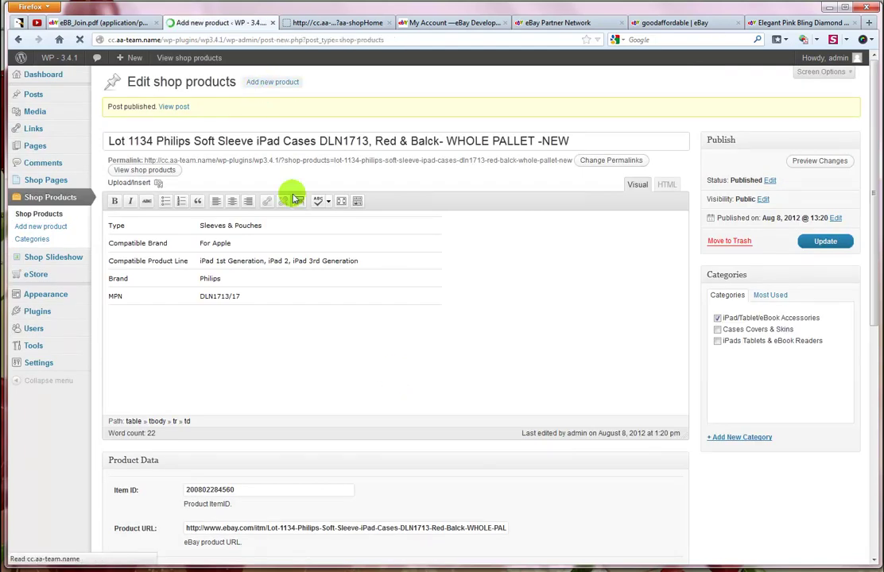
left_click(242, 454)
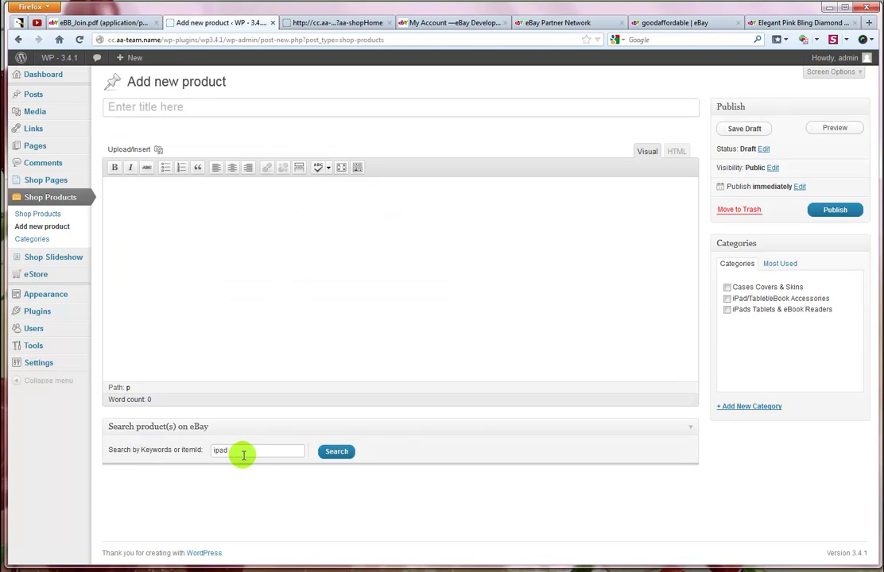
key("Return")
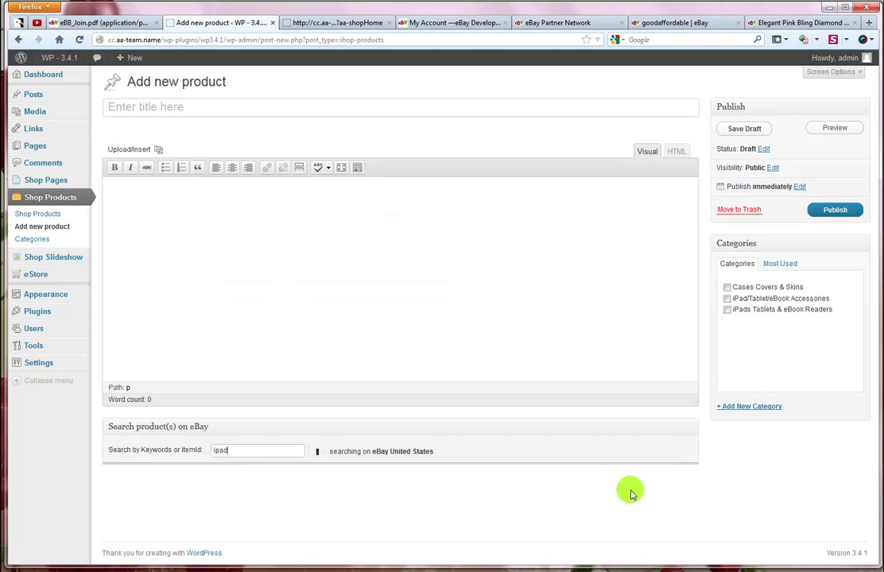
scroll(477, 508, "down", 4)
scroll(483, 457, "down", 5)
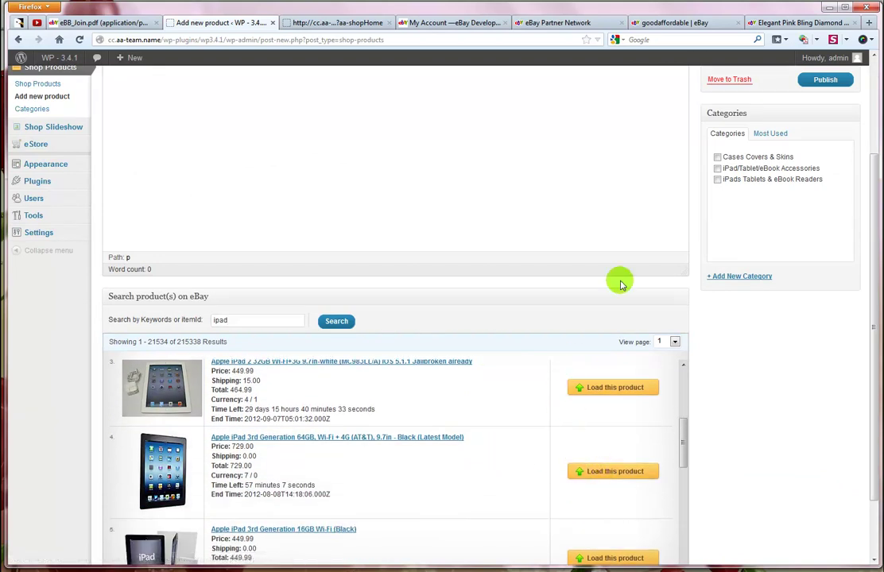
left_click(825, 161)
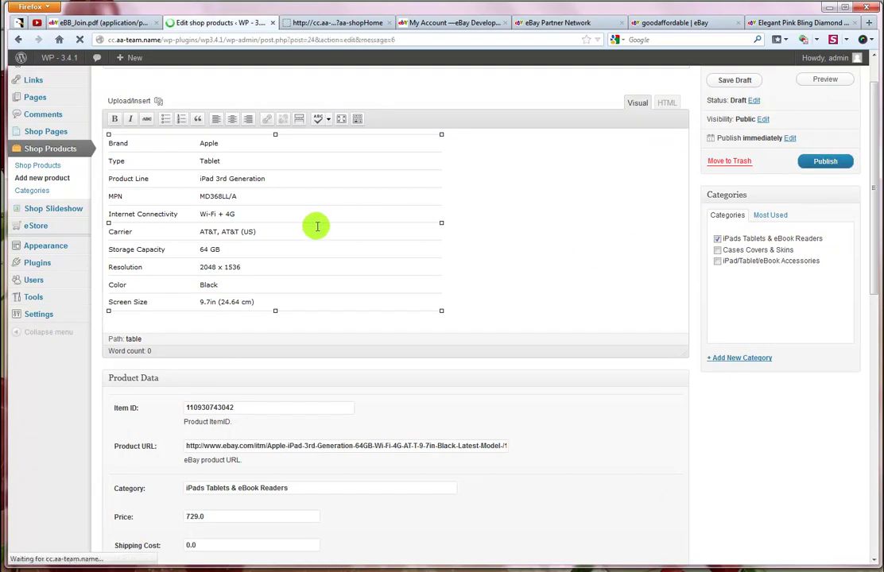
Publish another shop product loaded from an eBay search for "iphone", using the Apple iPhone 4 16GB White (AT&T) Cell Phone
left_click(270, 83)
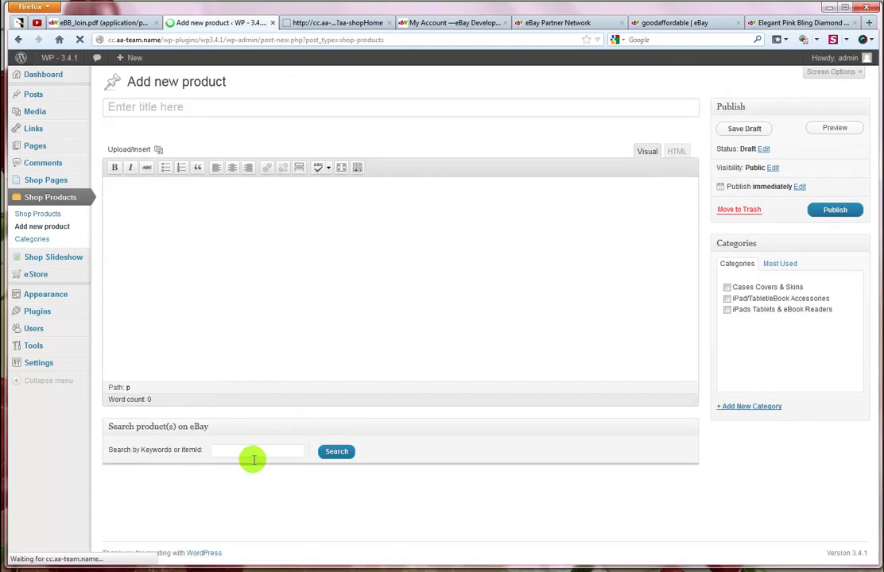
left_click(240, 450)
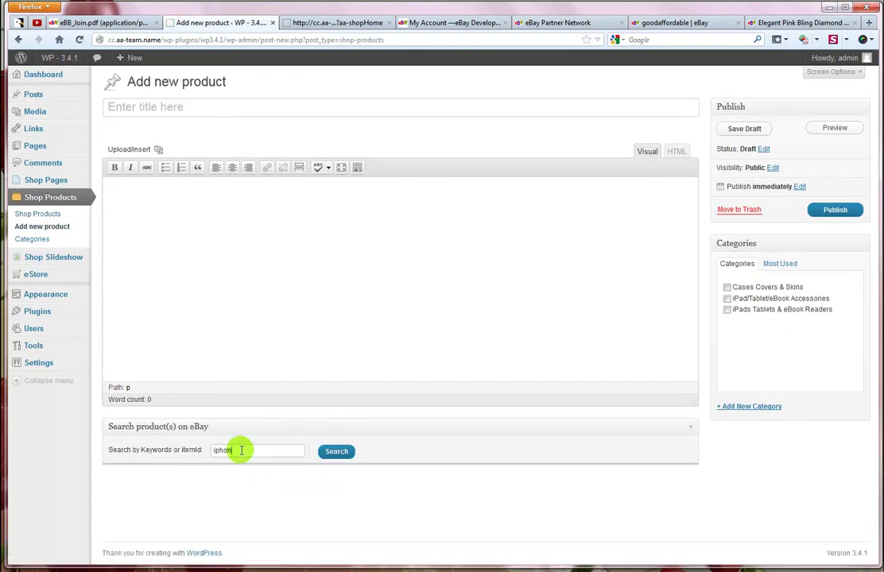
key("Return")
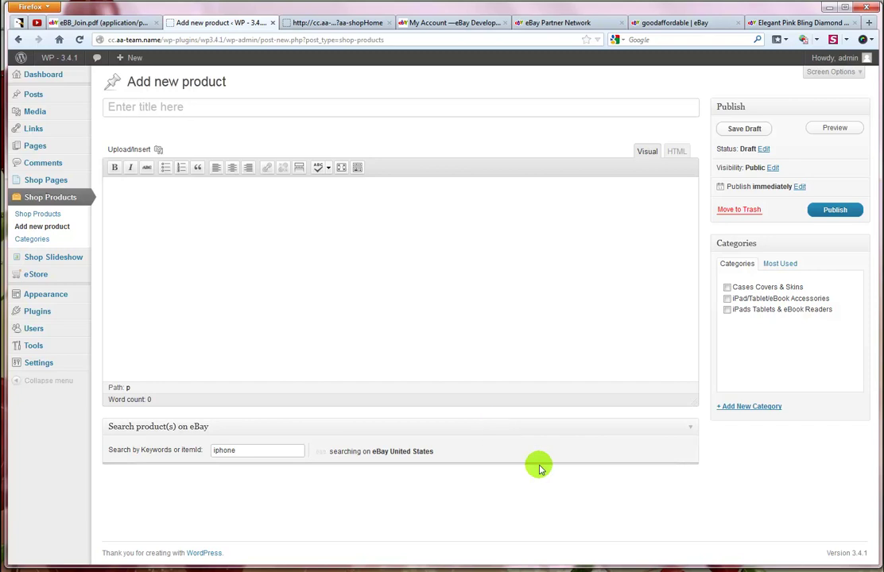
scroll(556, 461, "down", 3)
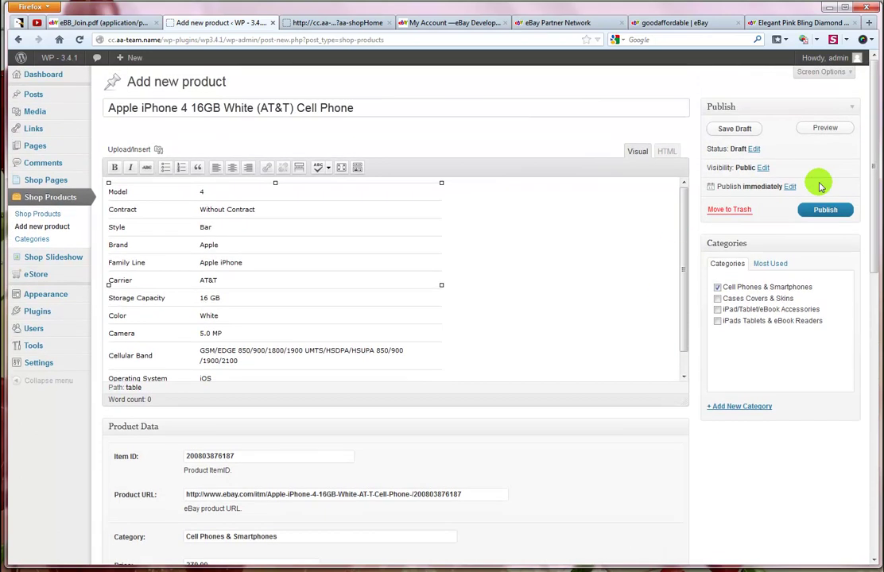
left_click(830, 211)
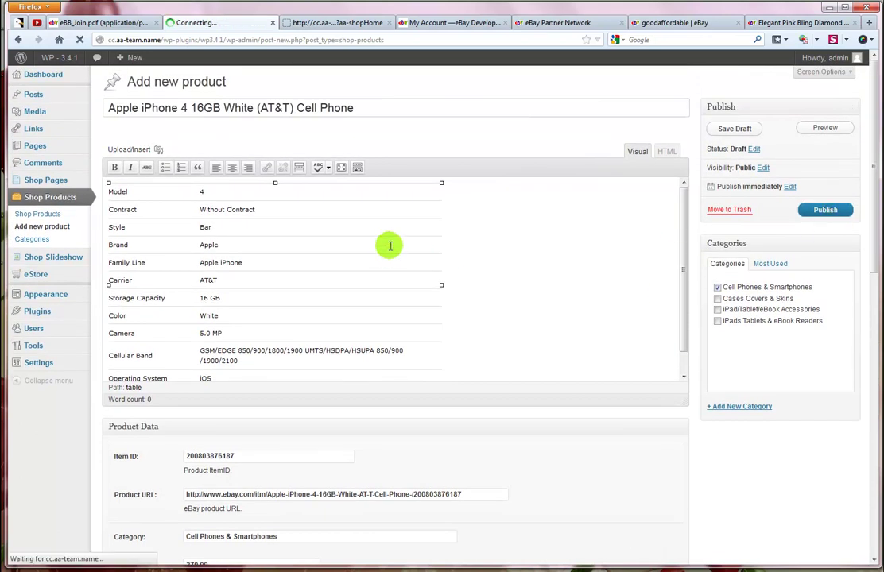
Refresh the shop home page and view the product pages of the iPhone 4, the iPad 3rd Generation and the Luxury Bling case
left_click(351, 23)
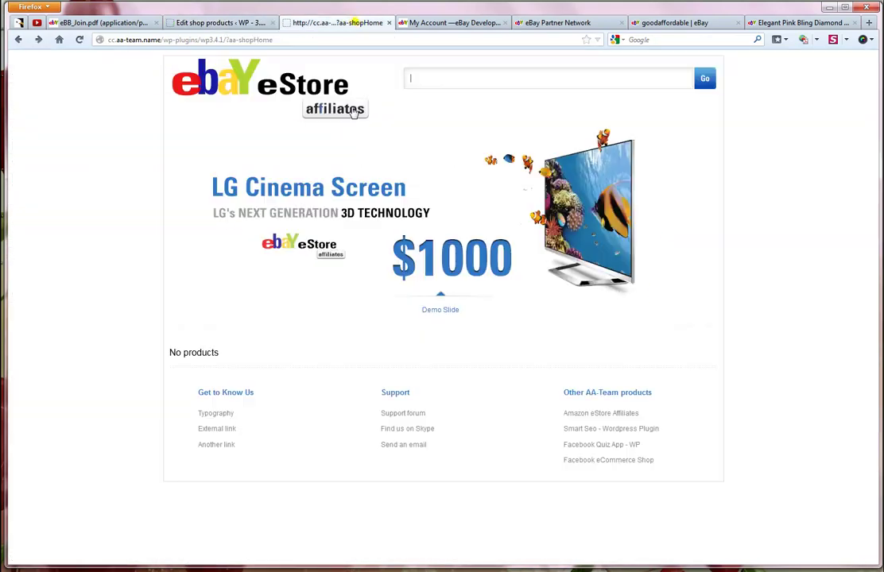
key("F5")
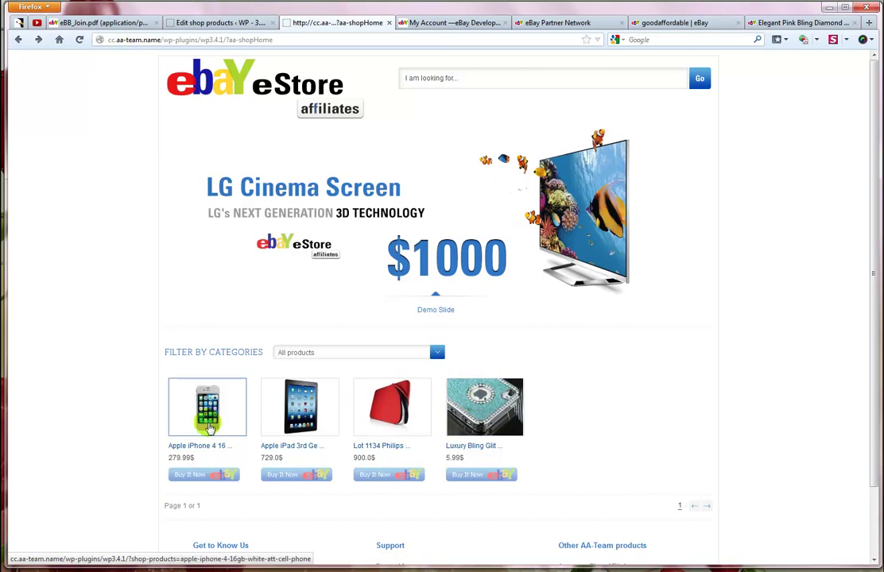
left_click(209, 428)
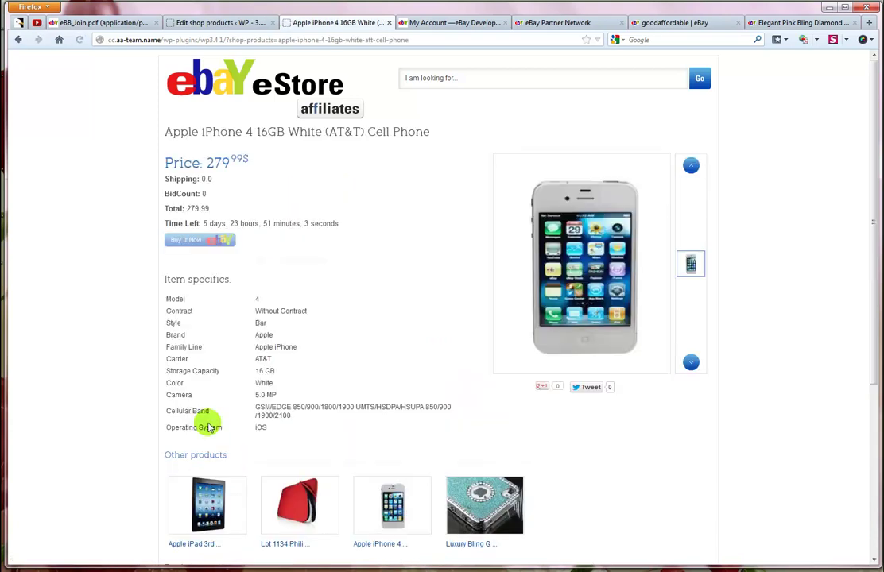
scroll(213, 365, "down", 1)
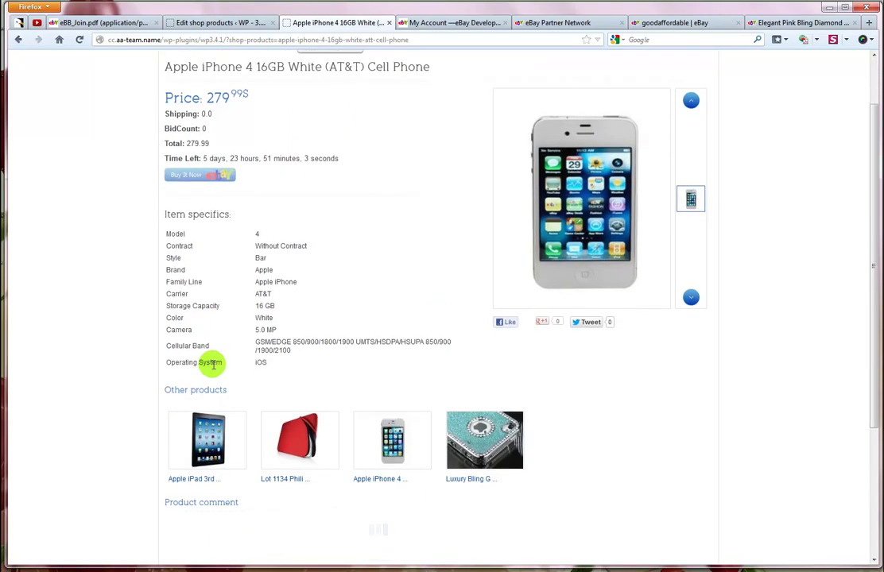
left_click(209, 426)
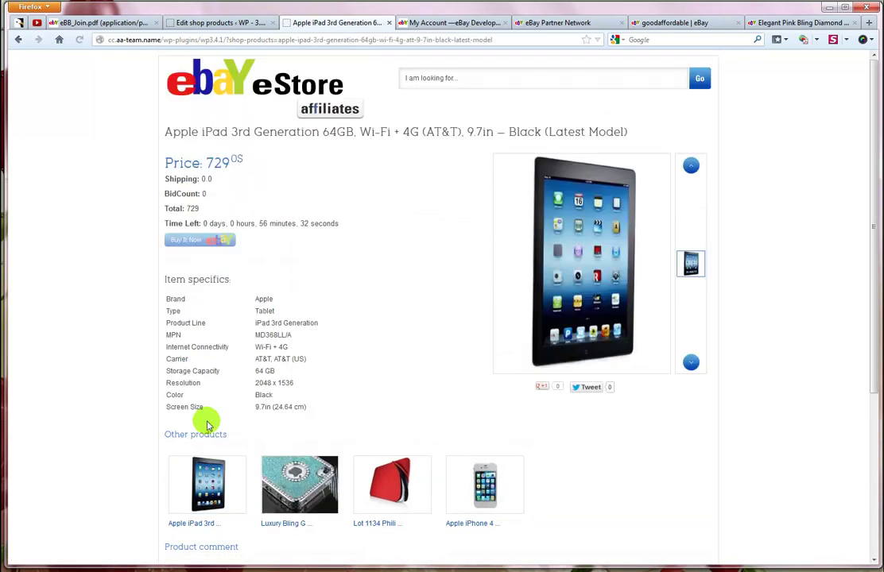
left_click(276, 473)
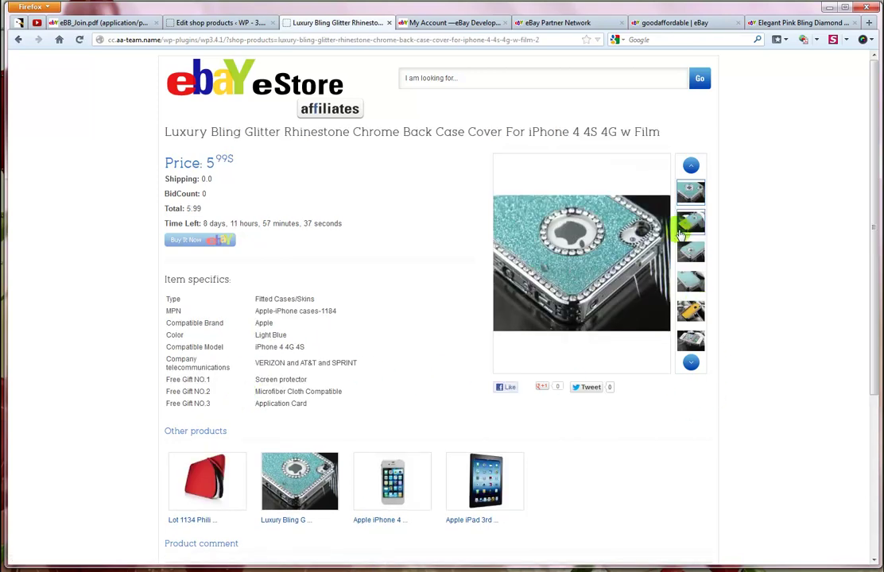
Enlarge and close the Luxury Bling case's main photo, and browse the other pictures in its product gallery
left_click(569, 252)
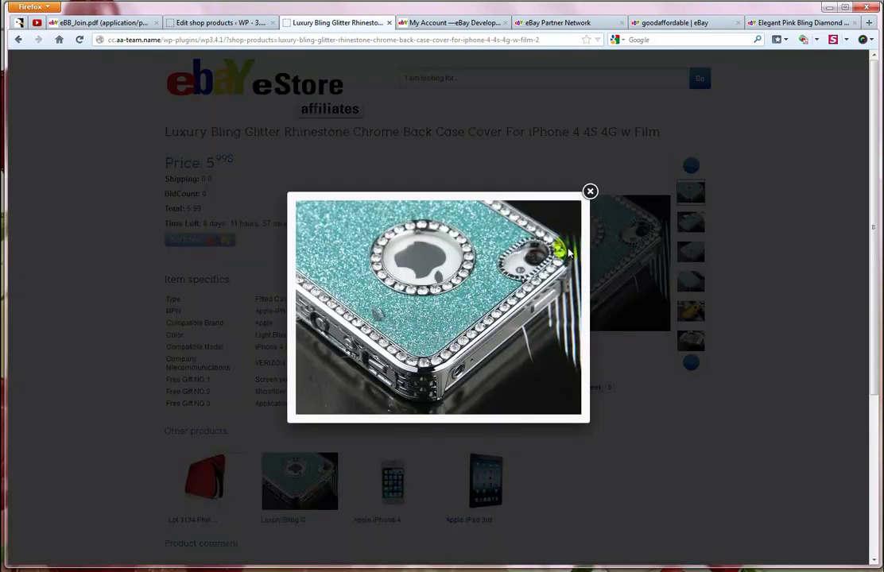
left_click(591, 191)
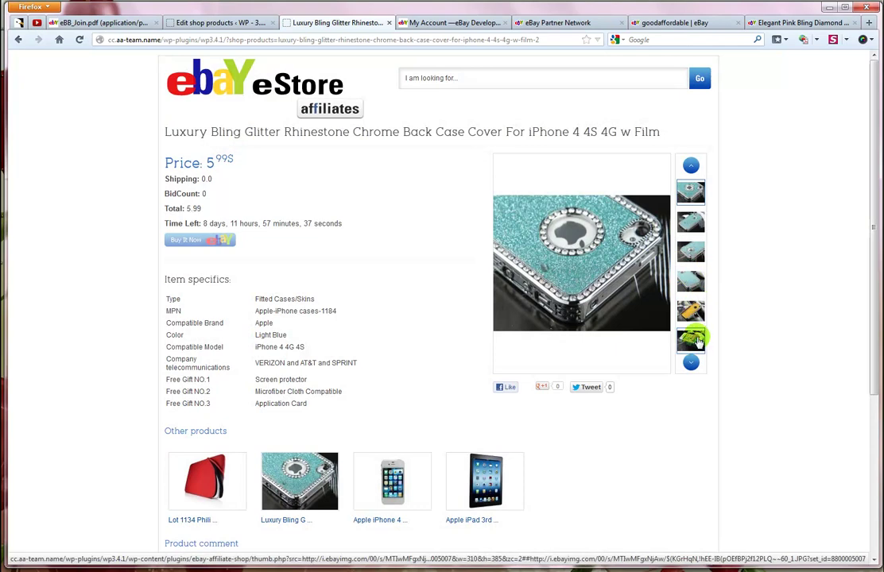
left_click(696, 340)
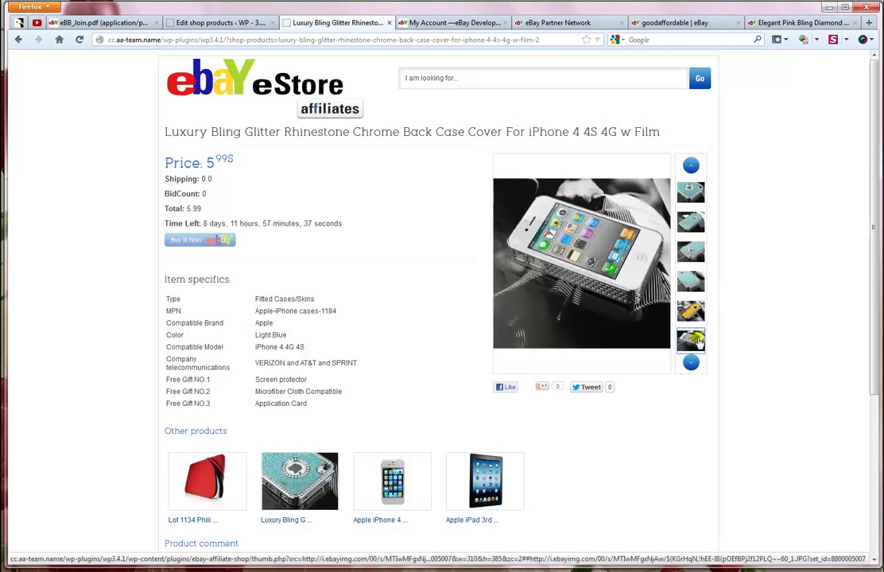
left_click(692, 274)
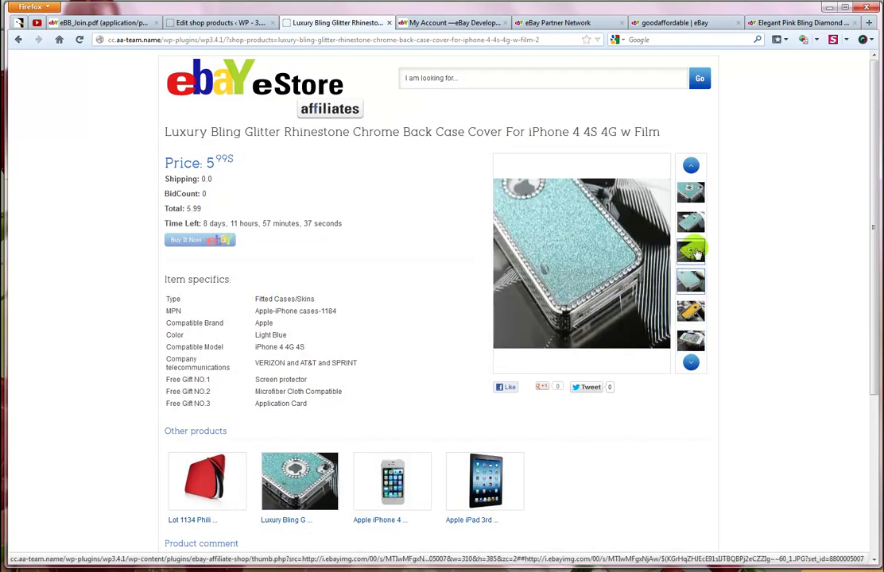
left_click(694, 252)
left_click(696, 230)
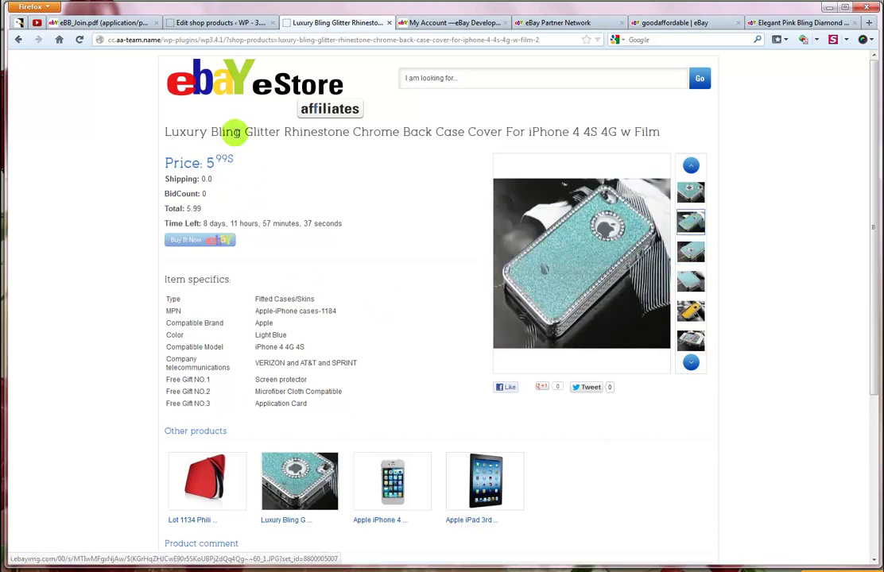
View the Luxury Bling case's eBay listing from its purchase link on the shop home page, and return to the shop
left_click(185, 240)
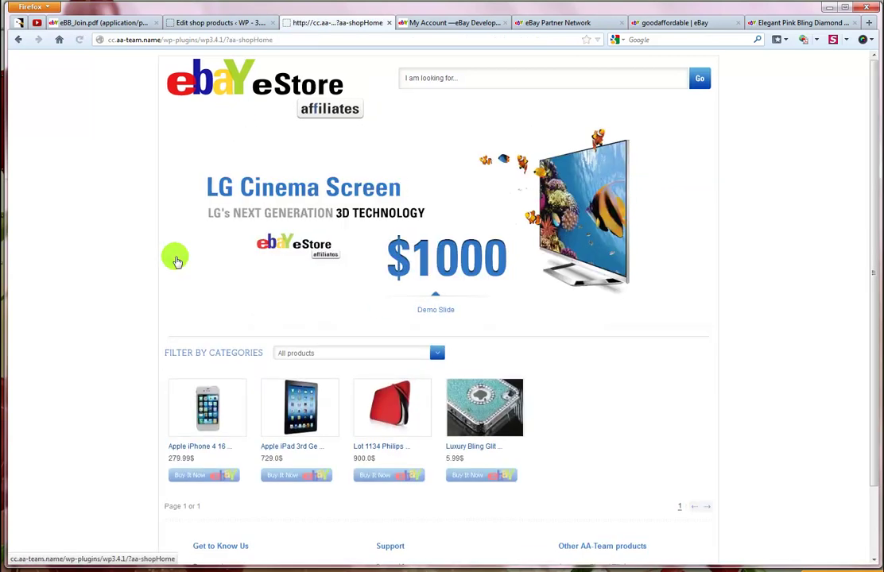
left_click(491, 475)
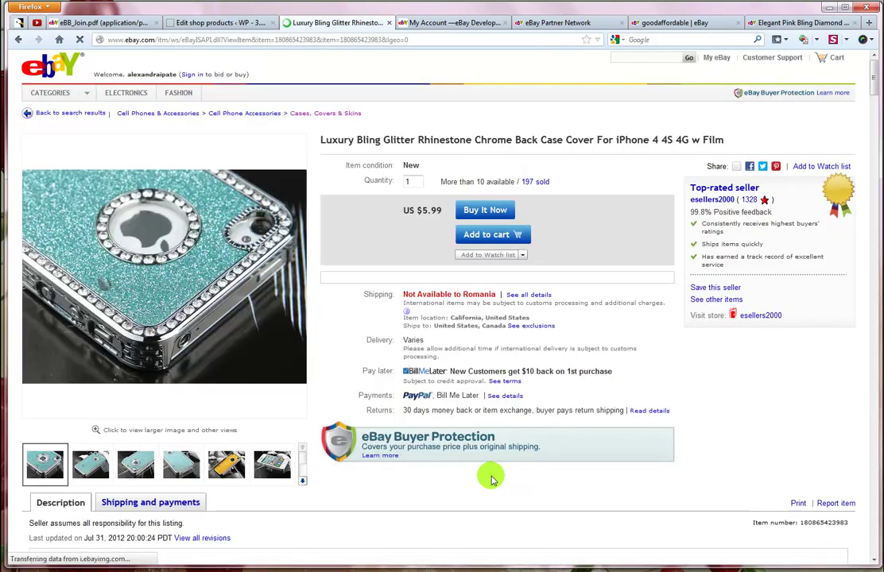
left_click(17, 39)
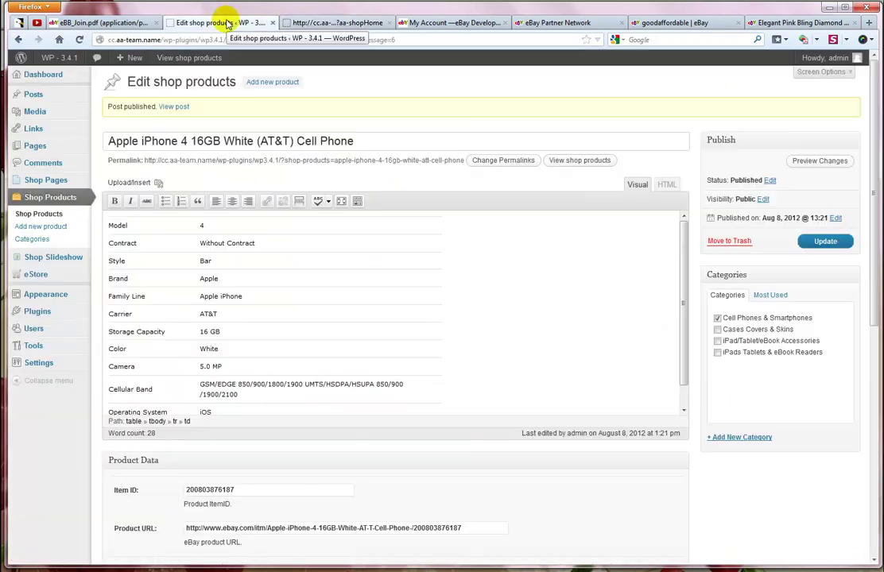
Publish a new shop slideshow slide titled "test" with slides-ebay2.jpg as the slide image
left_click(198, 23)
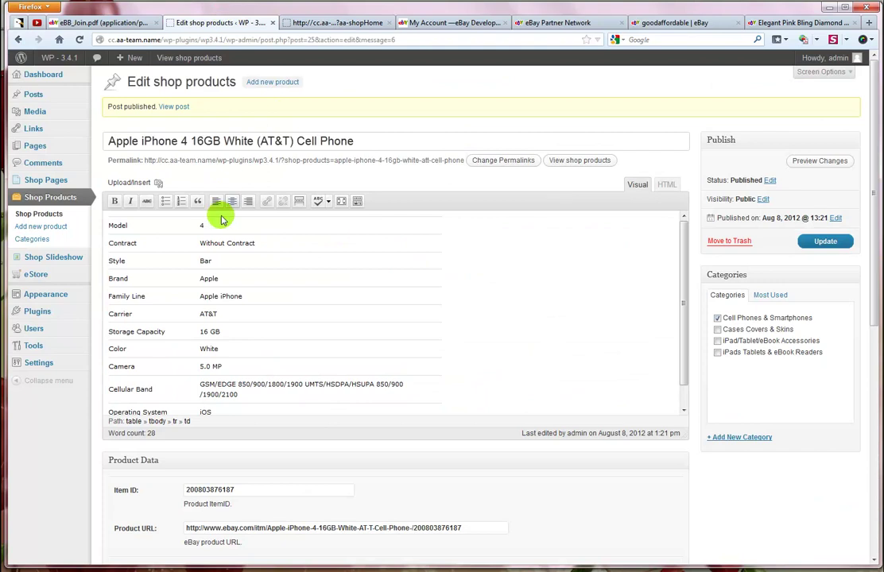
left_click(55, 263)
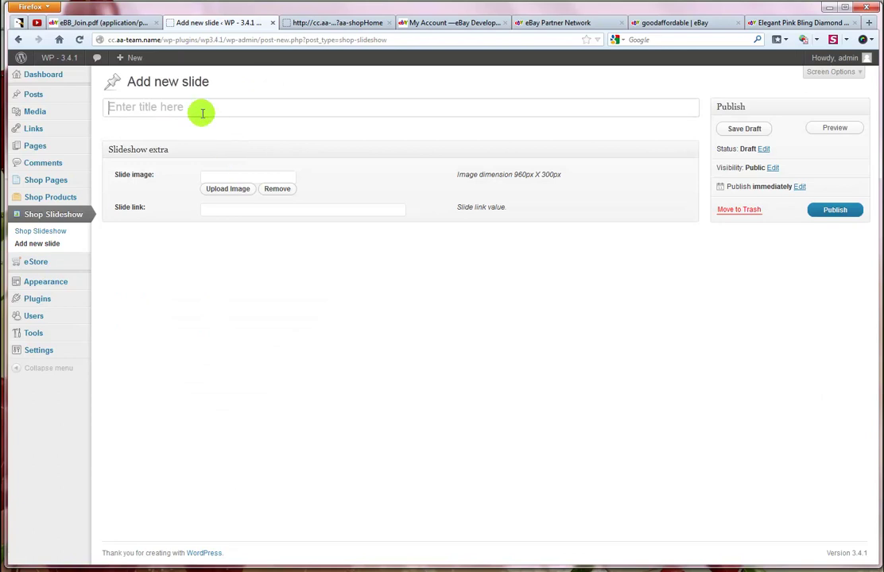
type("test")
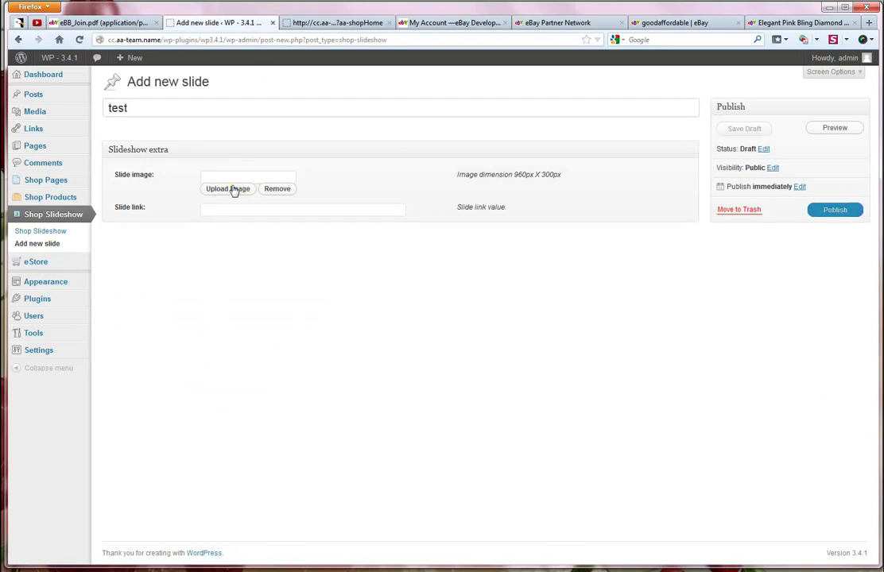
left_click(232, 189)
scroll(239, 177, "down", 3)
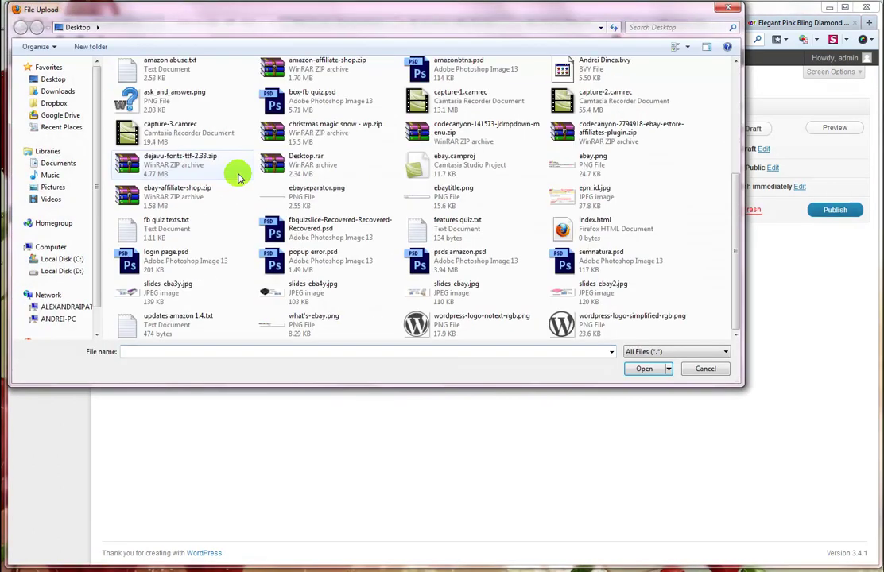
double_click(608, 293)
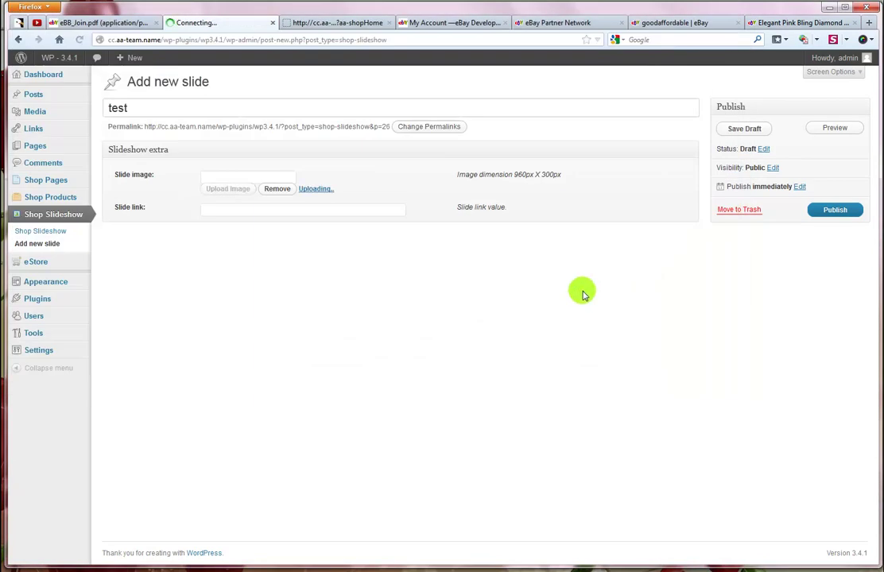
left_click(827, 210)
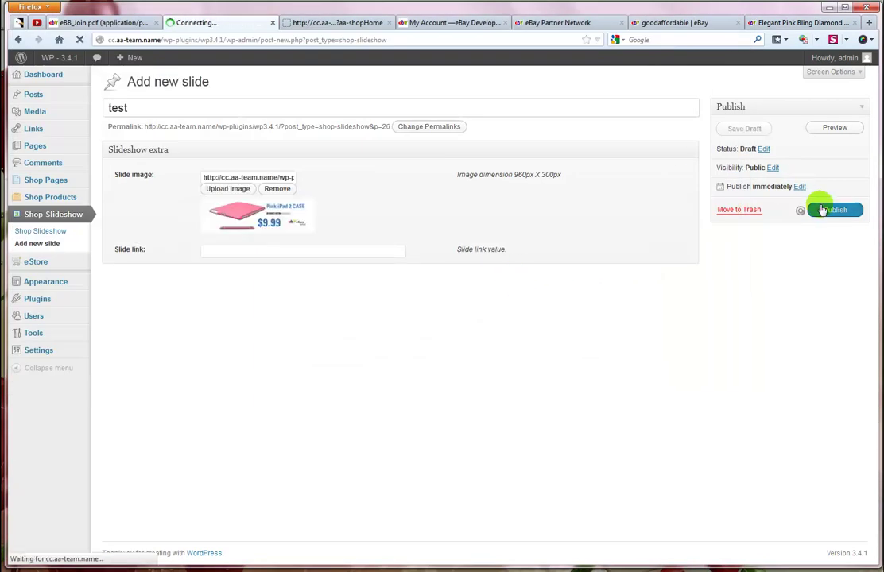
Refresh the shop home page and switch the slideshow between the "test" and "Demo Slide" slides
left_click(311, 23)
key("F5")
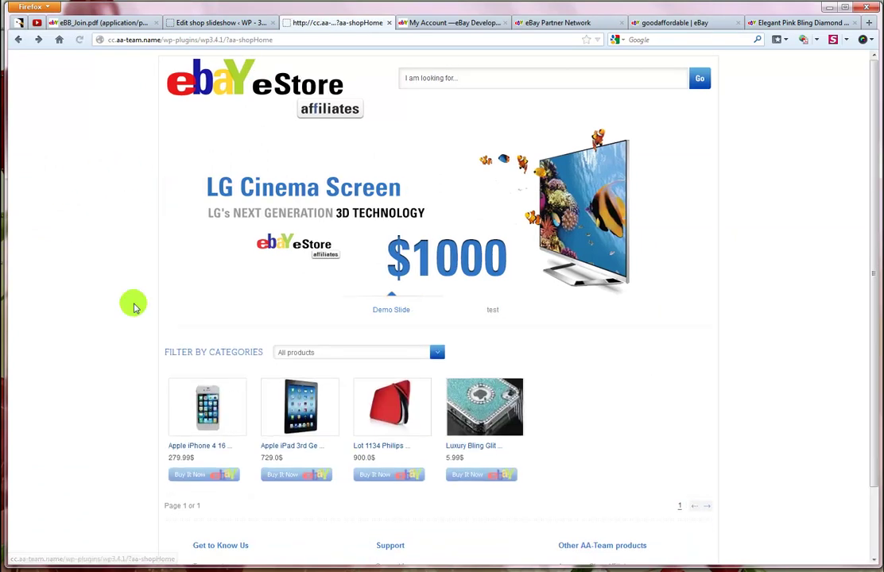
left_click(493, 310)
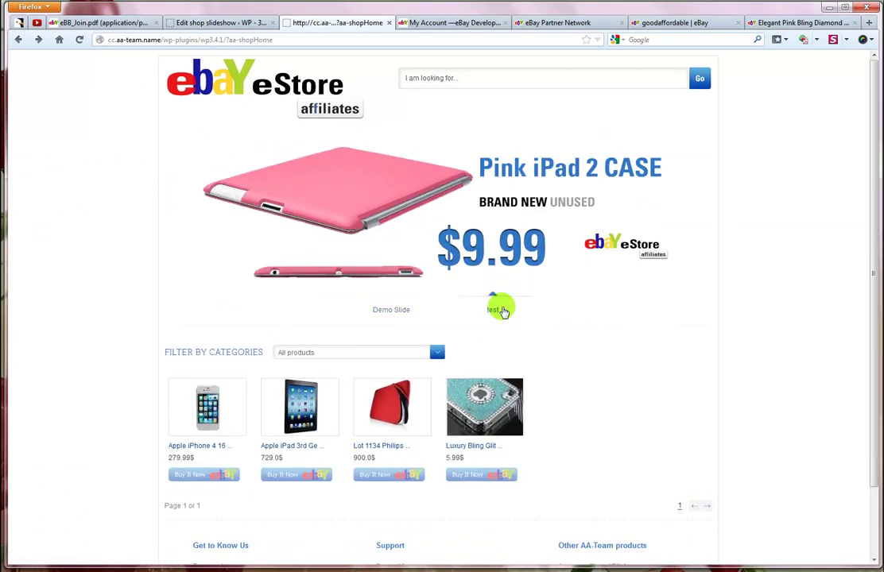
left_click(406, 312)
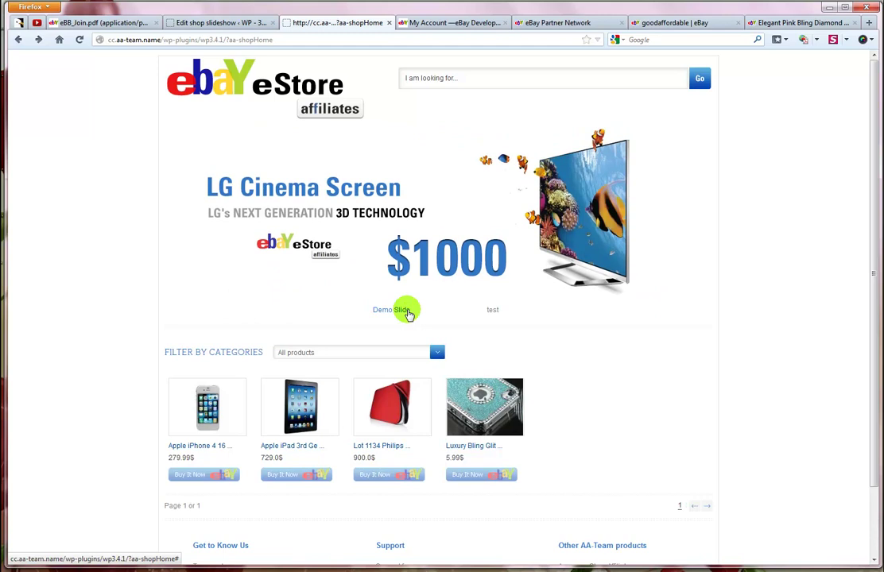
left_click(495, 311)
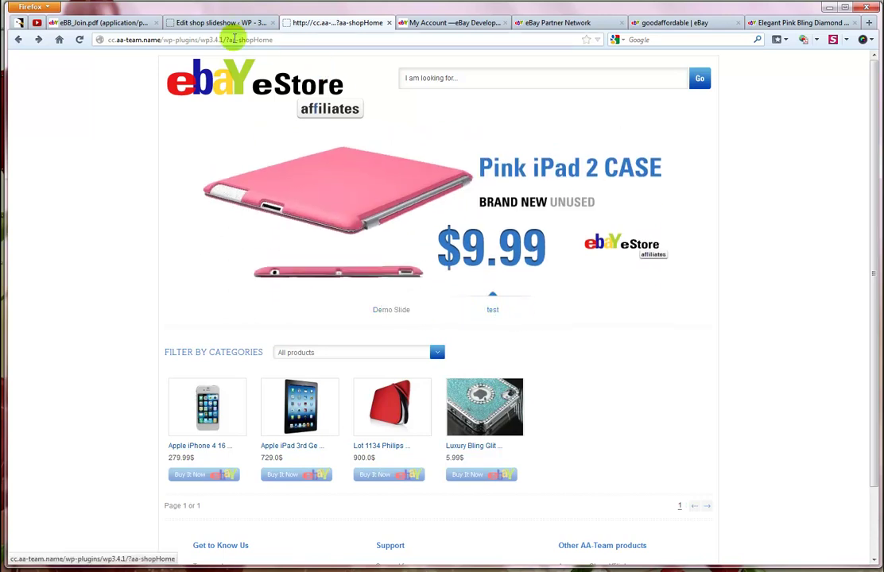
Bring up the Shop Pages list in the WordPress admin and open the shop footer's Typography page in a separate tab
left_click(192, 22)
mouse_move(61, 187)
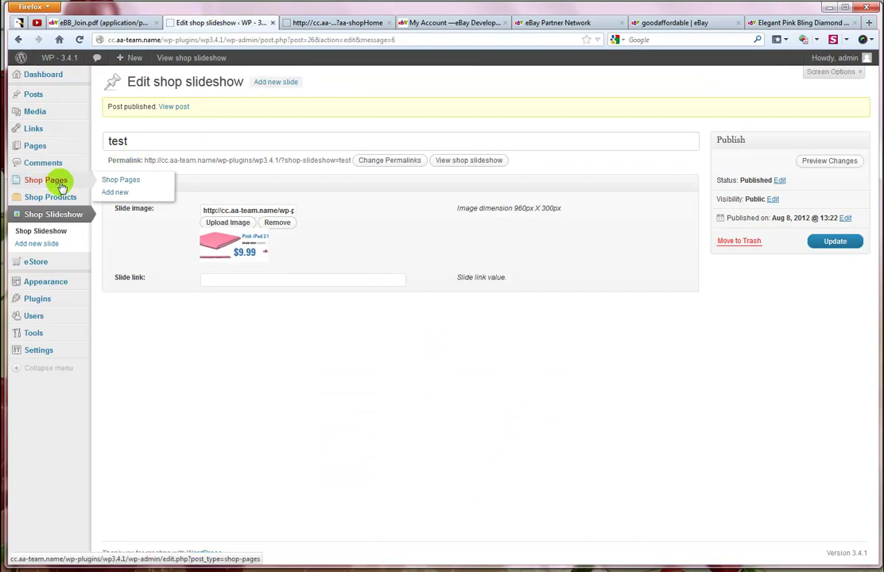
left_click(340, 23)
scroll(324, 267, "down", 2)
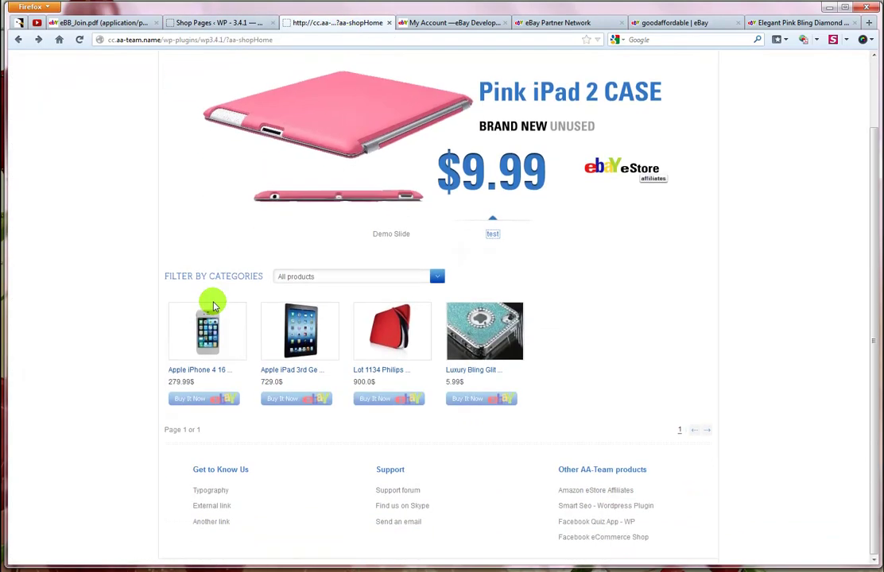
left_click(207, 492)
left_click(179, 23)
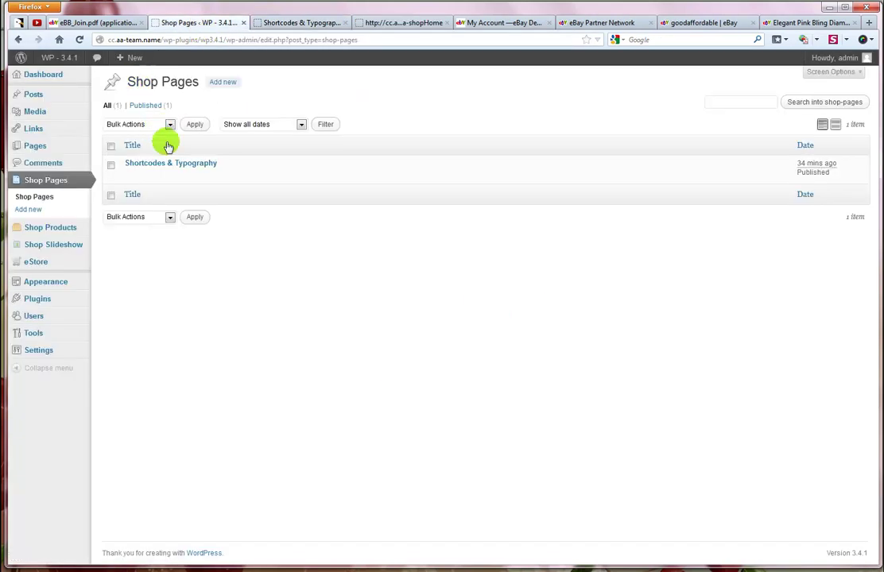
Open the Shortcodes & Typography shop page for editing, look through its content, and view its published version
left_click(131, 176)
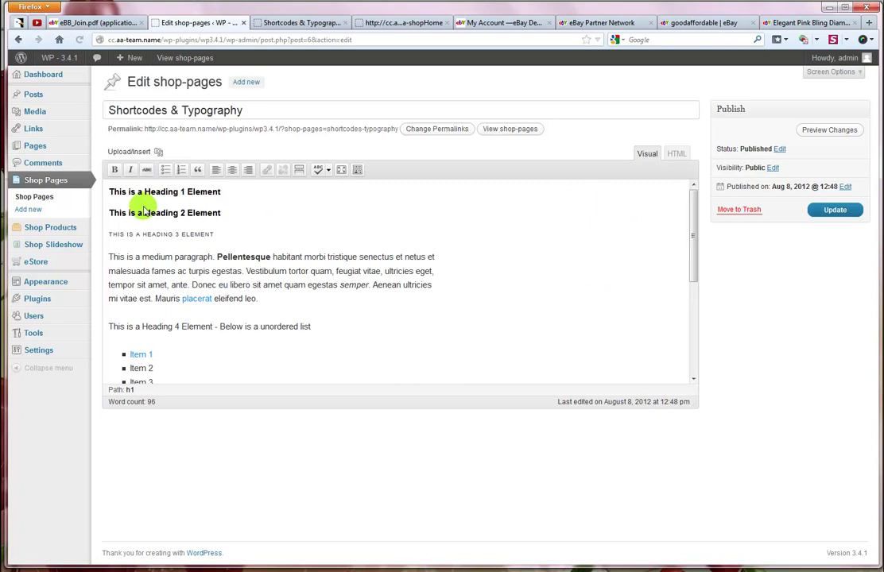
scroll(112, 183, "down", 4)
scroll(453, 274, "up", 3)
scroll(457, 270, "up", 1)
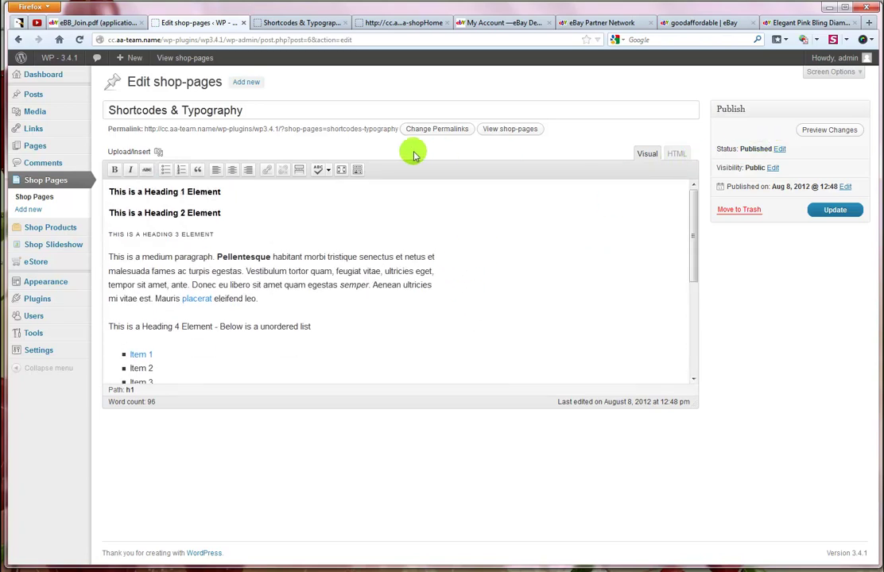
left_click(302, 23)
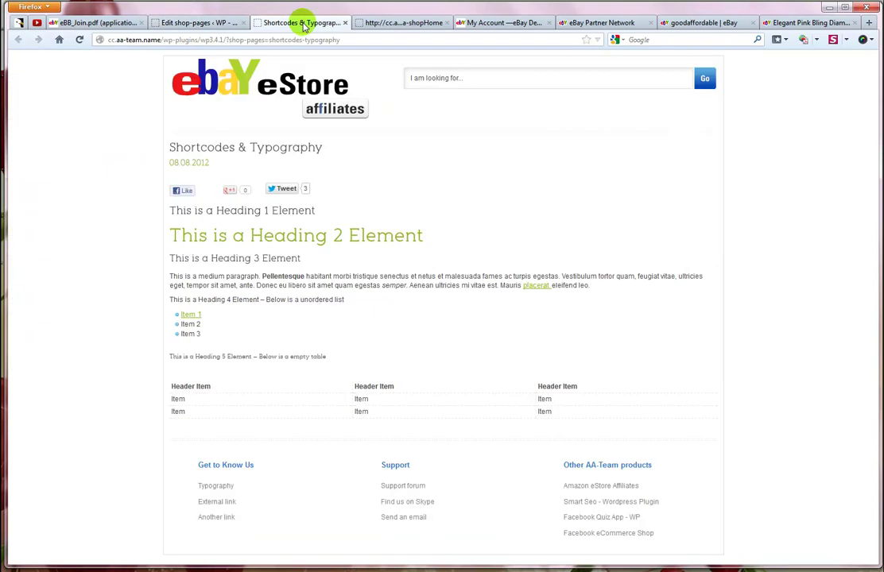
Go to the shop home page and search the store for "iphone"
left_click(282, 84)
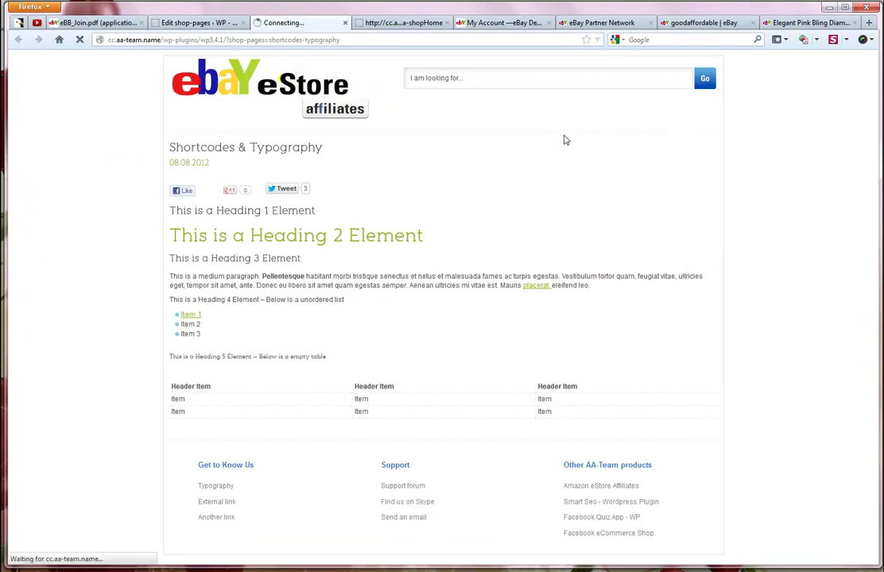
left_click(477, 78)
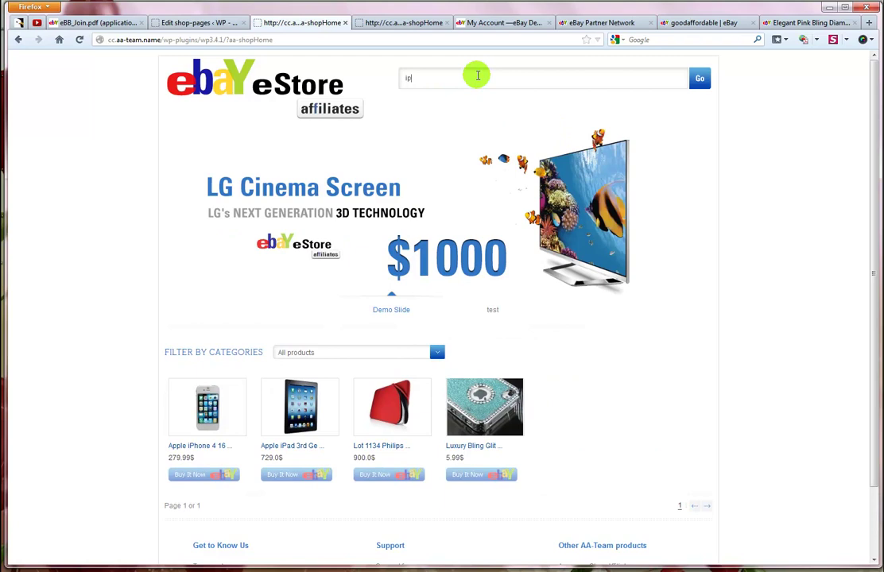
key("Return")
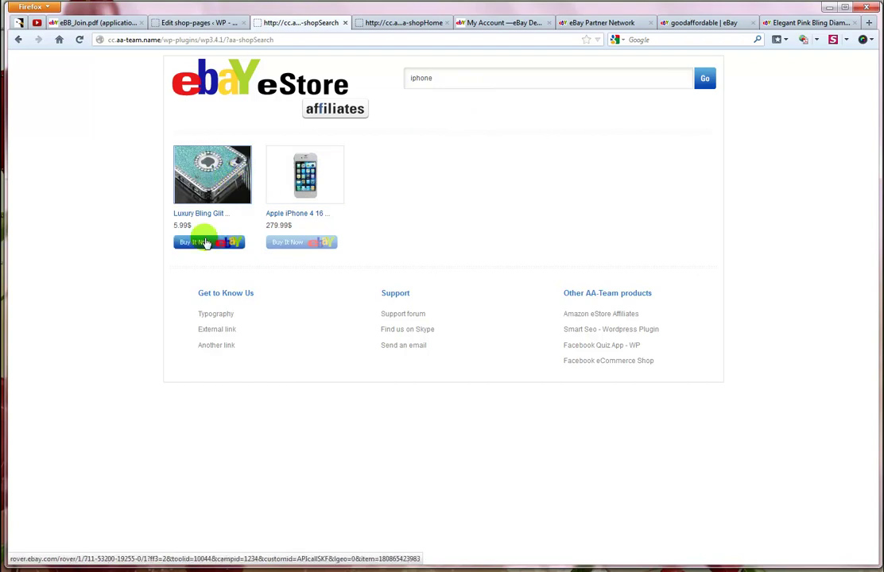
View the Apple iPhone 4 16GB's eBay listing from its purchase link in the search results, and return to the shop home page
left_click(275, 245)
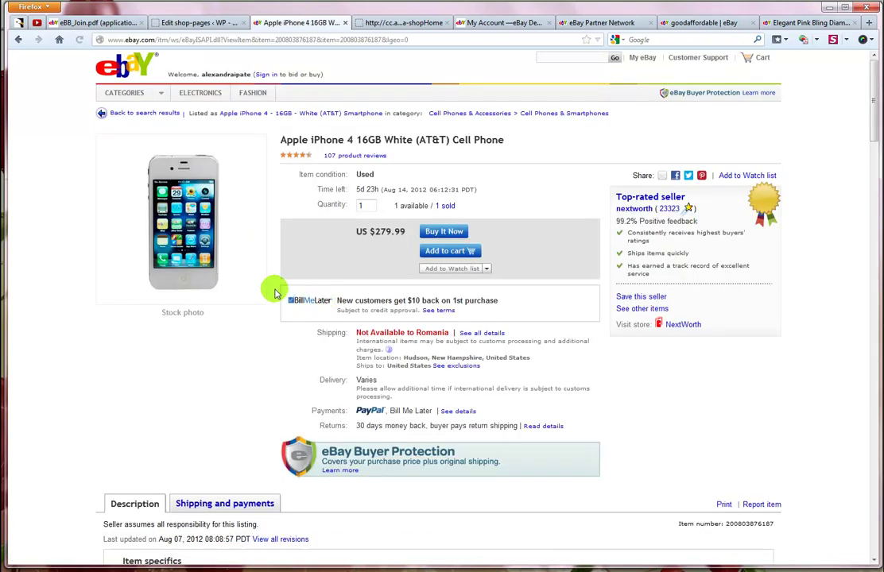
left_click(17, 40)
left_click(238, 79)
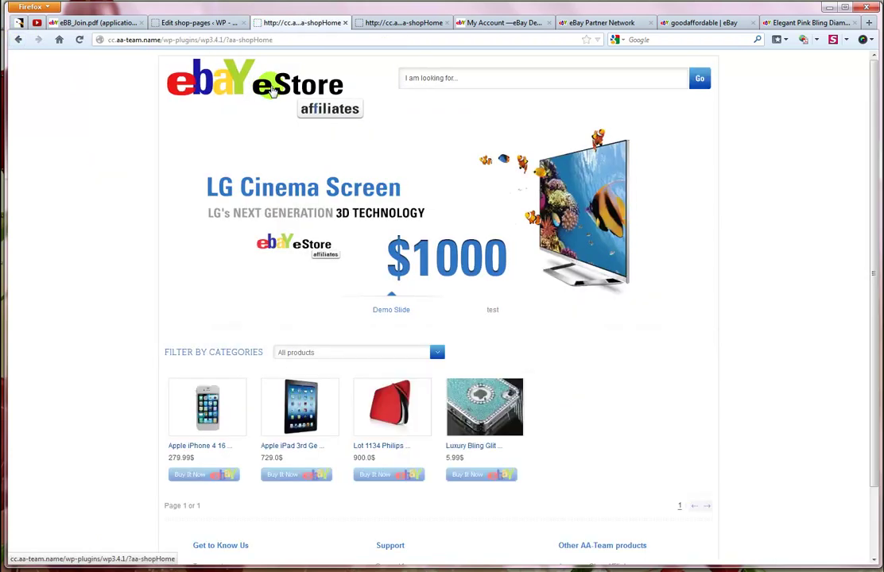
Filter the shop's products by Cell Phones & Smartphones, by iPads Tablets & eBook Readers, and by Cases Covers & Skins
left_click(437, 352)
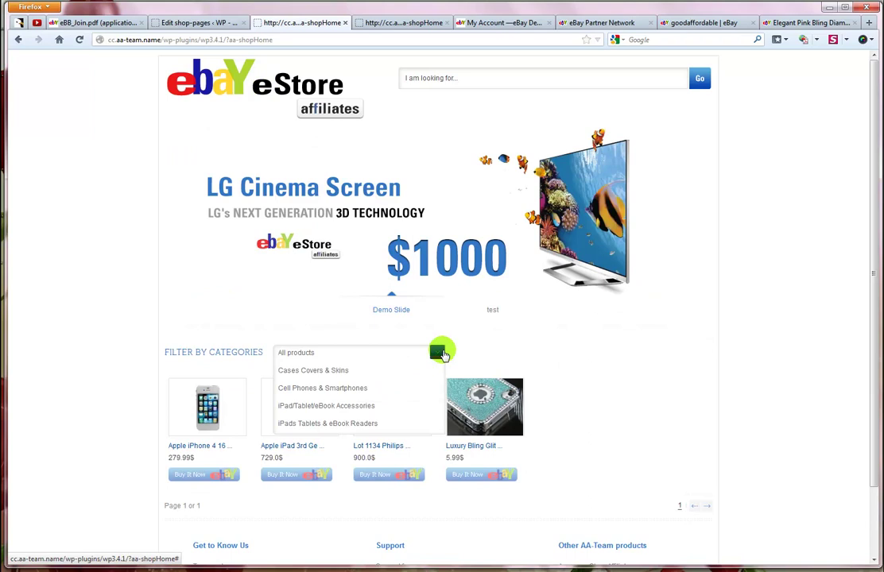
left_click(357, 388)
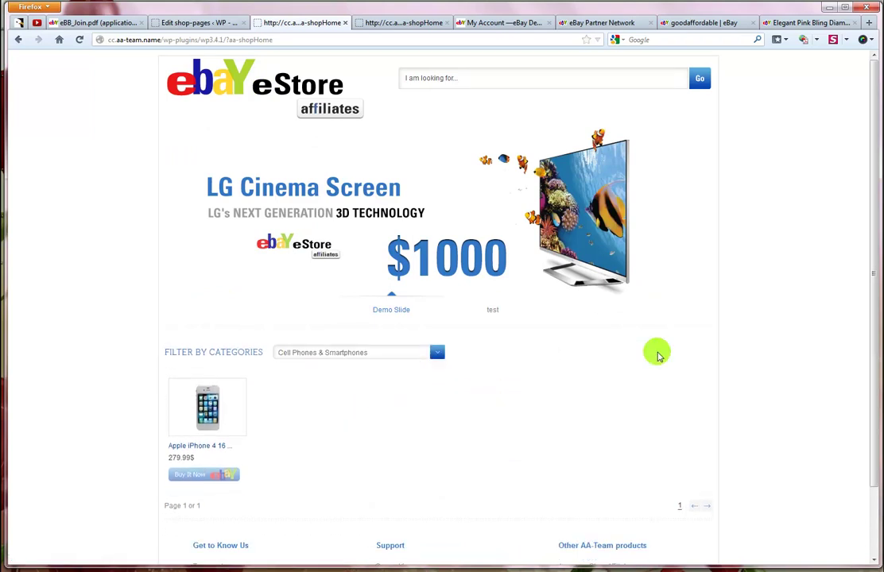
left_click(441, 354)
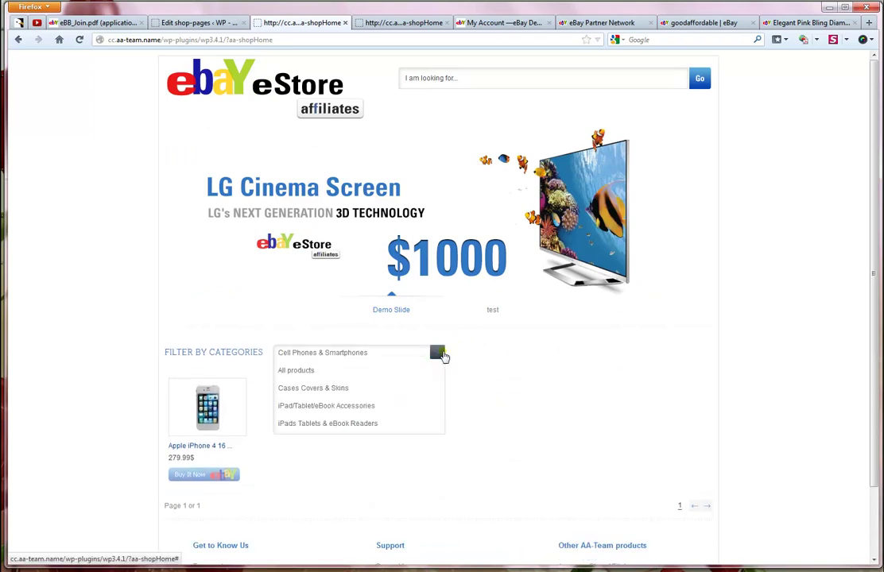
left_click(357, 424)
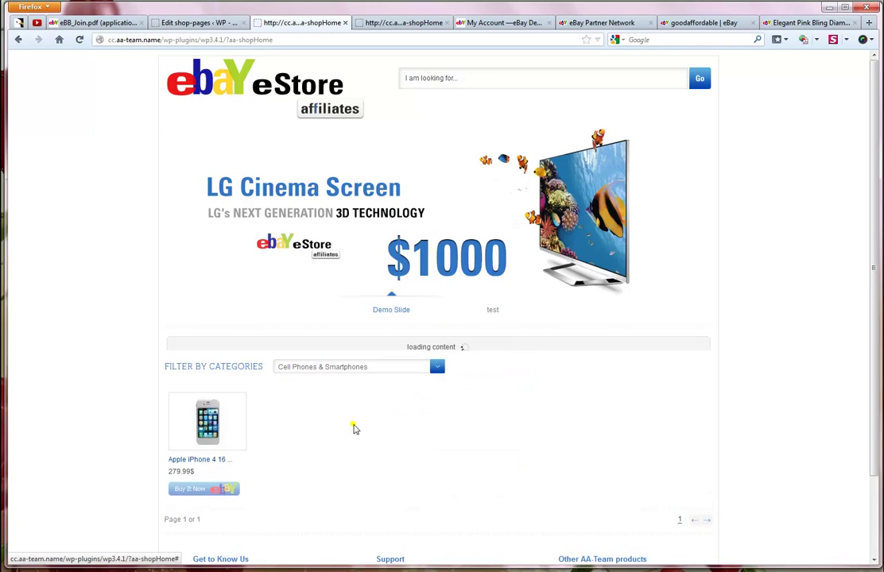
left_click(439, 355)
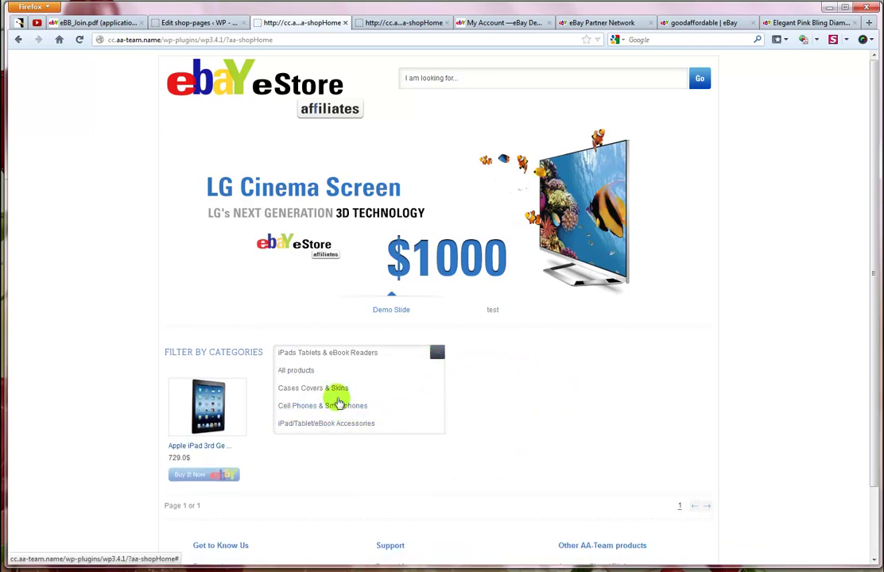
left_click(336, 392)
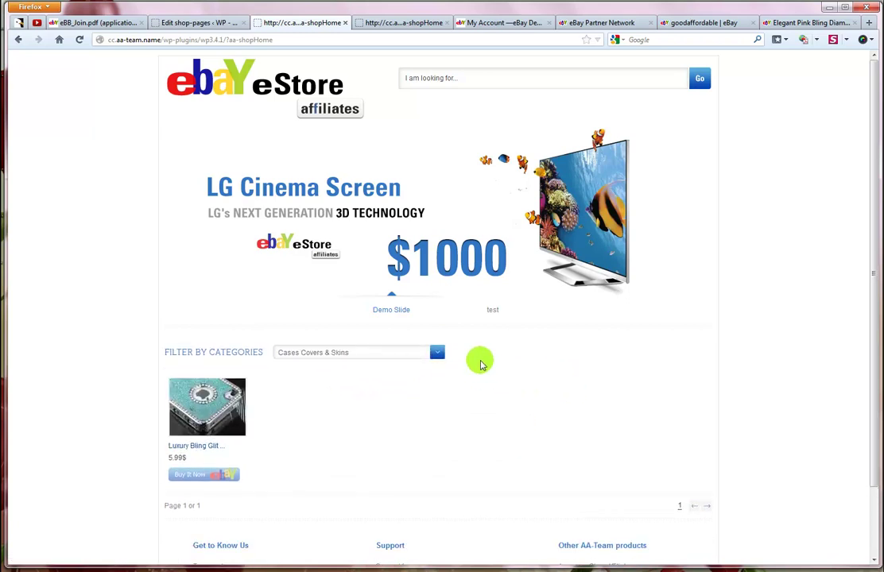
scroll(479, 363, "down", 2)
scroll(479, 363, "up", 2)
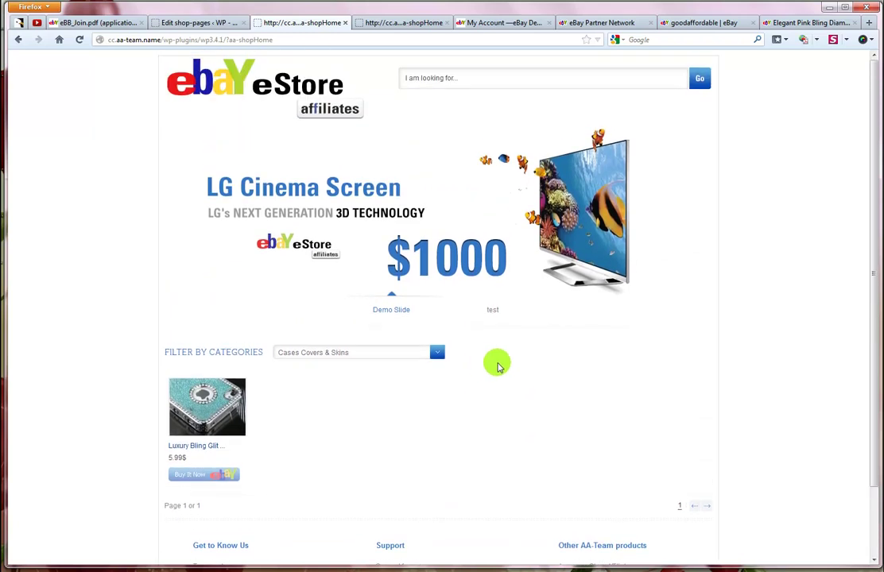